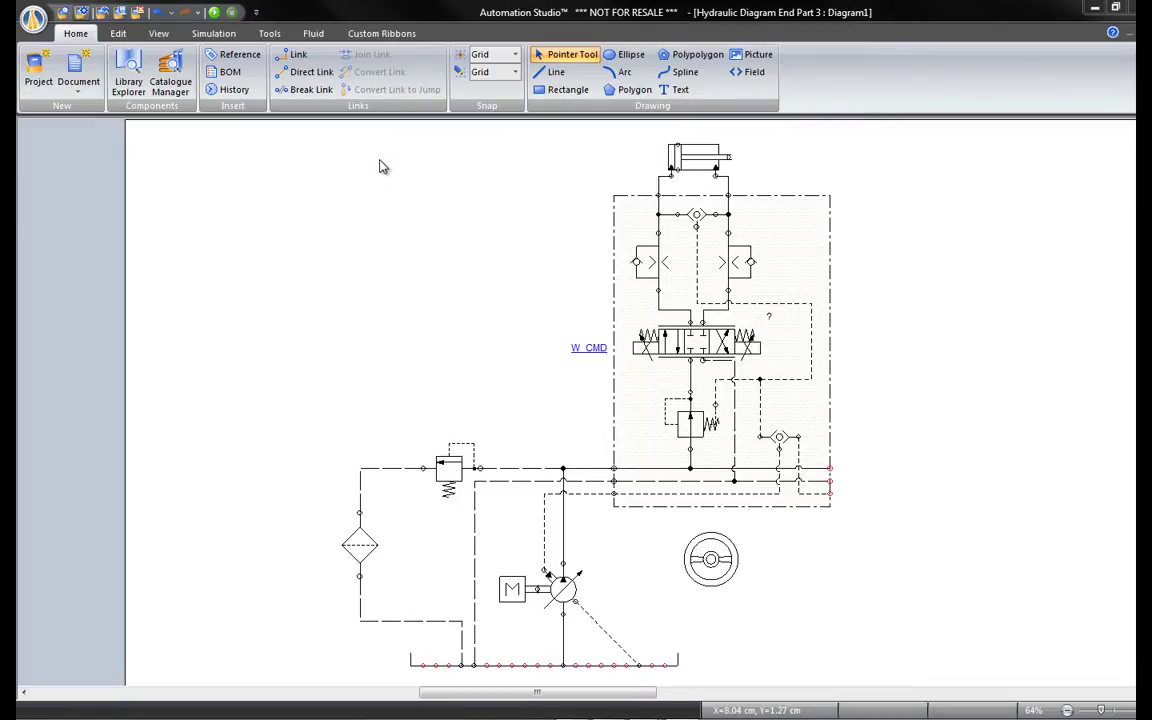
Step: Open an empty Plotter window and position it over the diagram
left_click(219, 36)
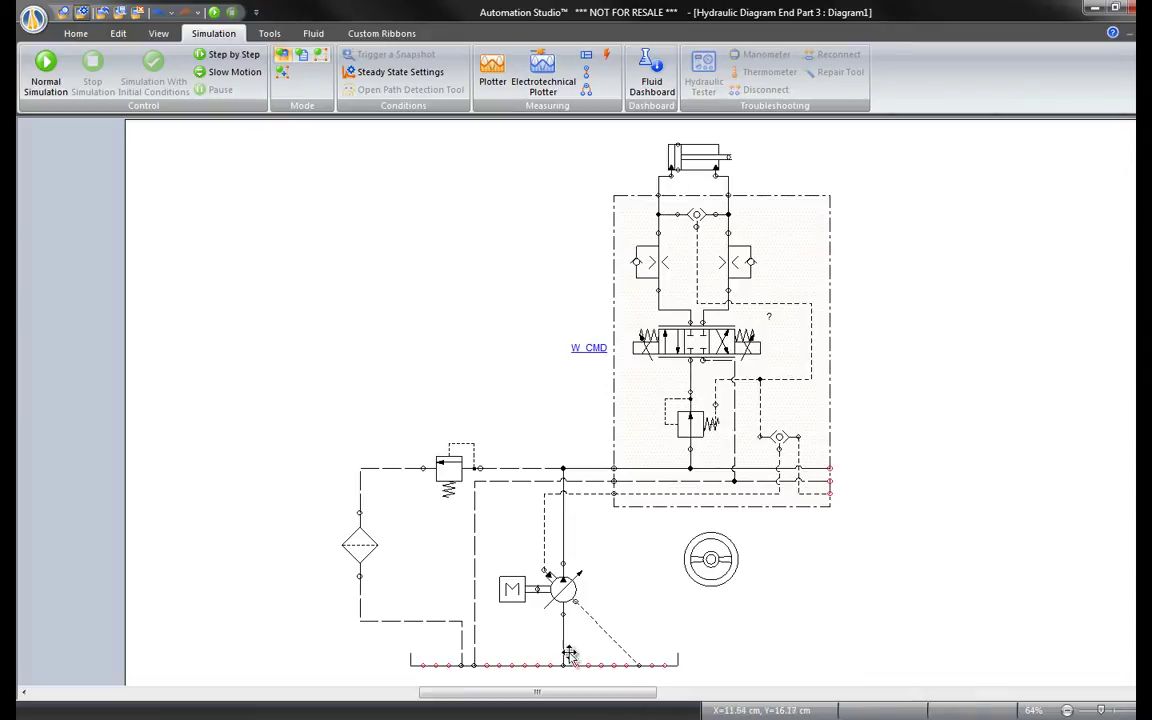
left_click(493, 74)
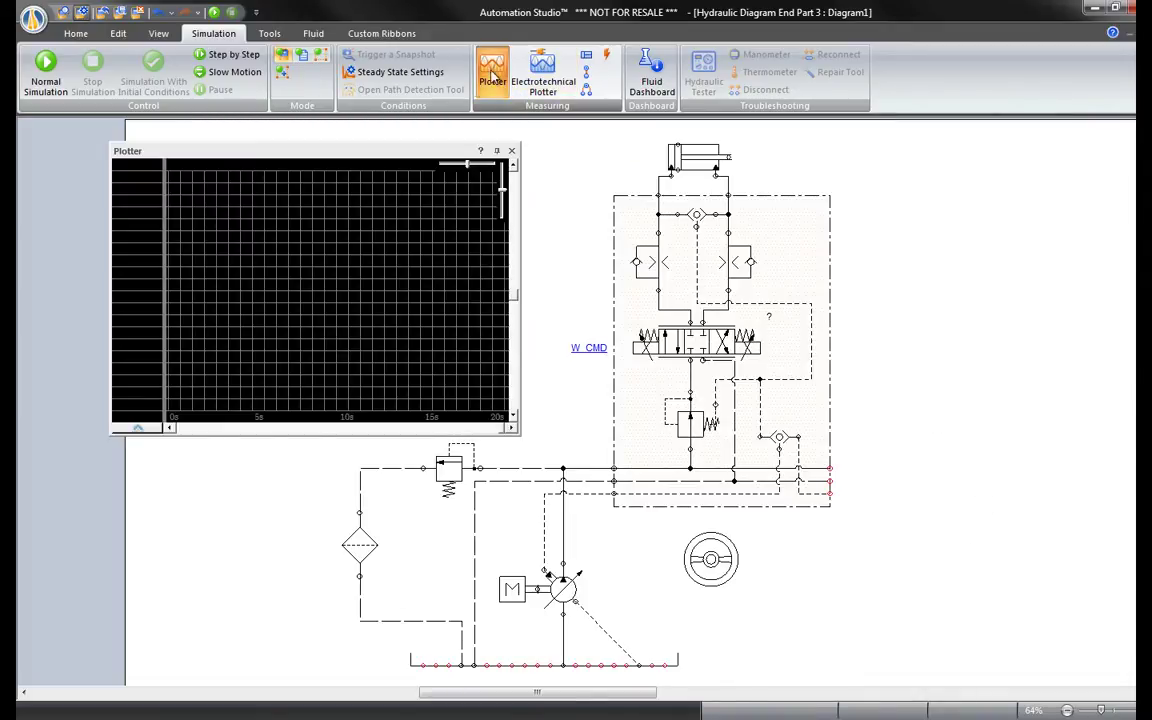
left_click_drag(431, 152, 455, 140)
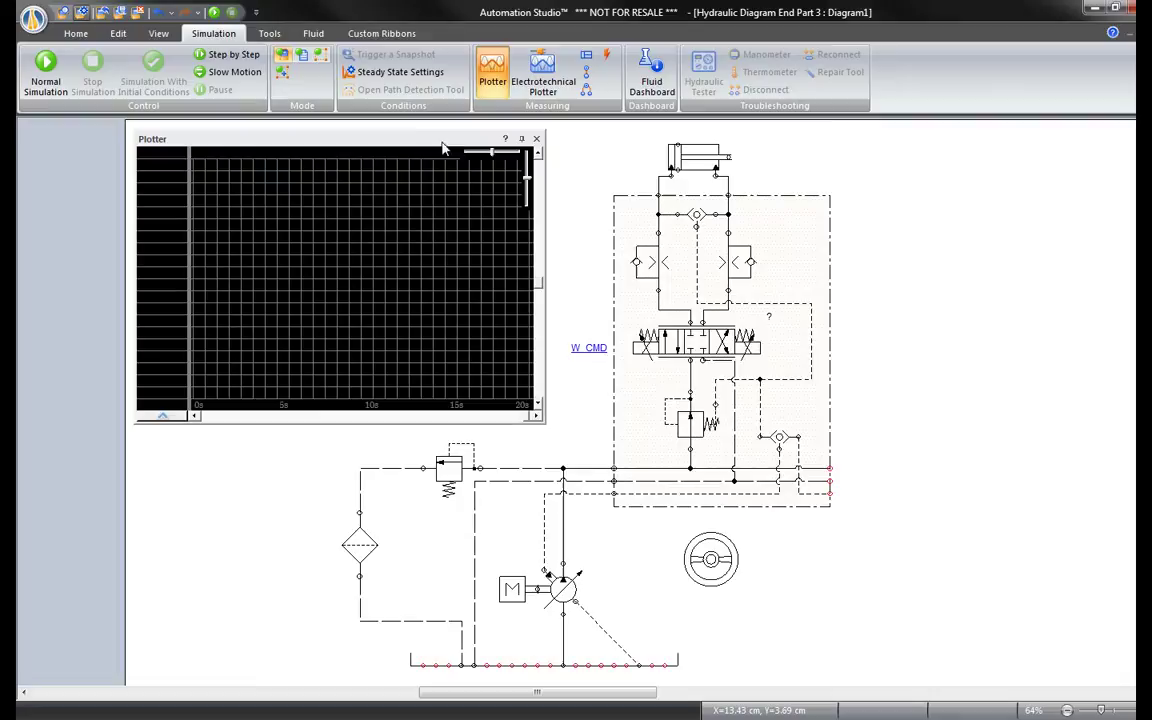
left_click_drag(436, 142, 436, 148)
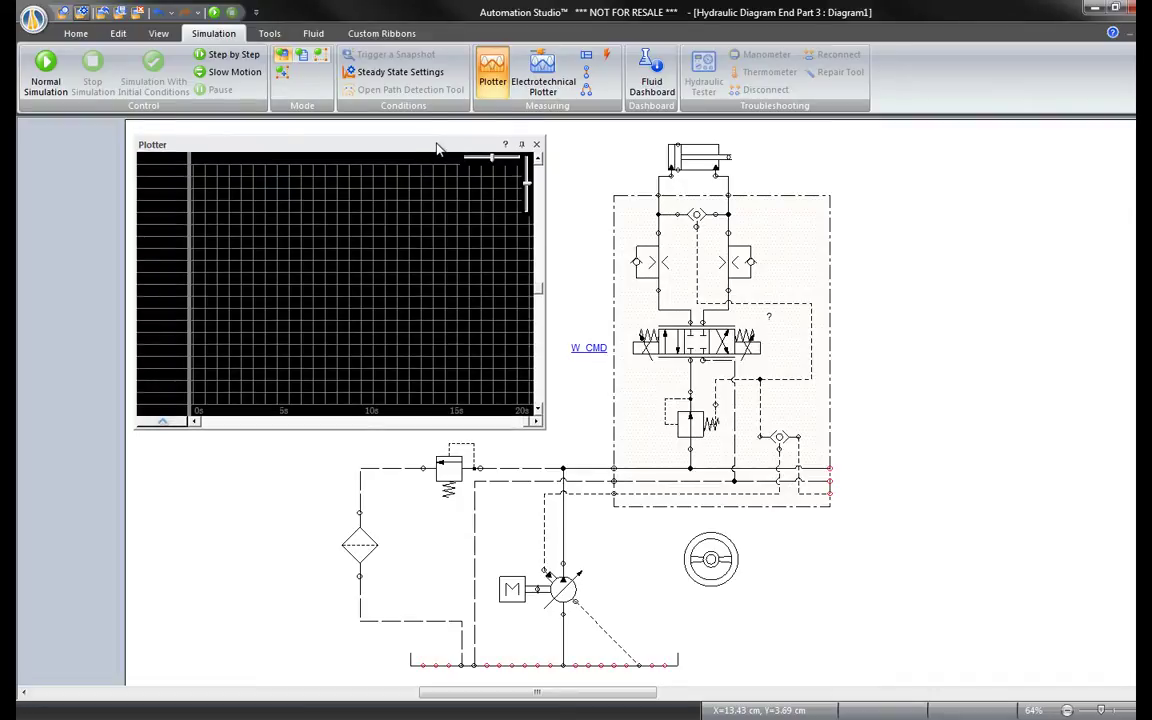
Step: Open the Electrotechnical Plotter, move it to the upper right, then close it
left_click(542, 84)
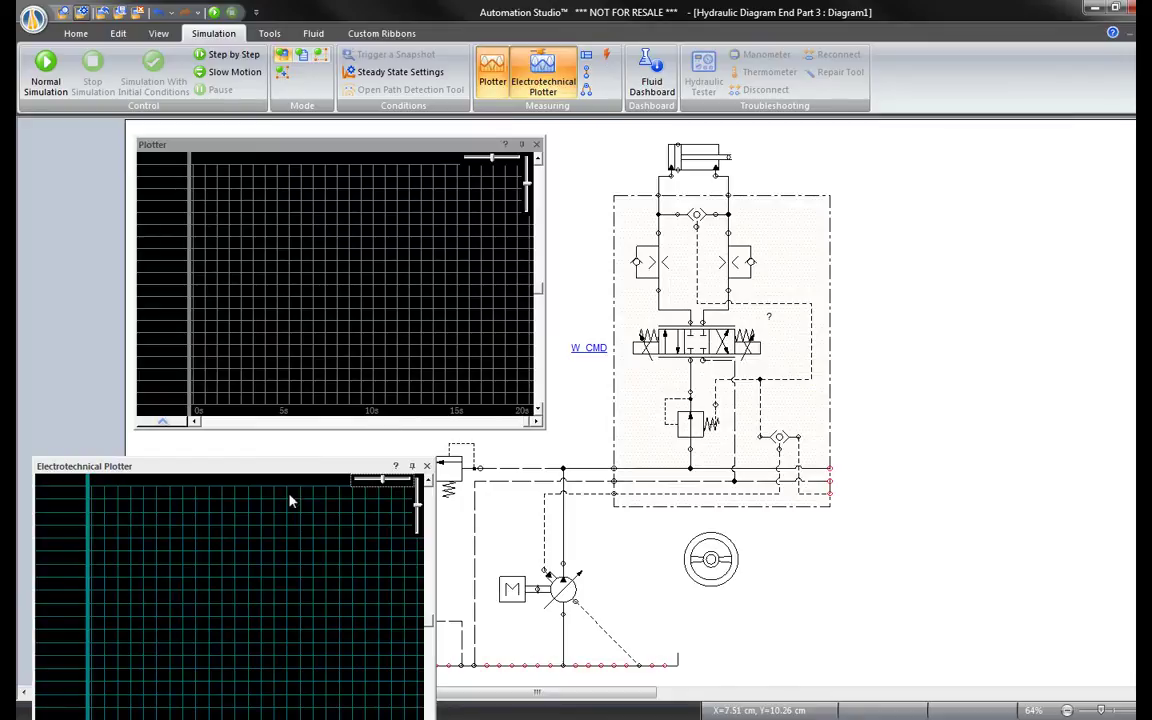
left_click_drag(289, 470, 831, 218)
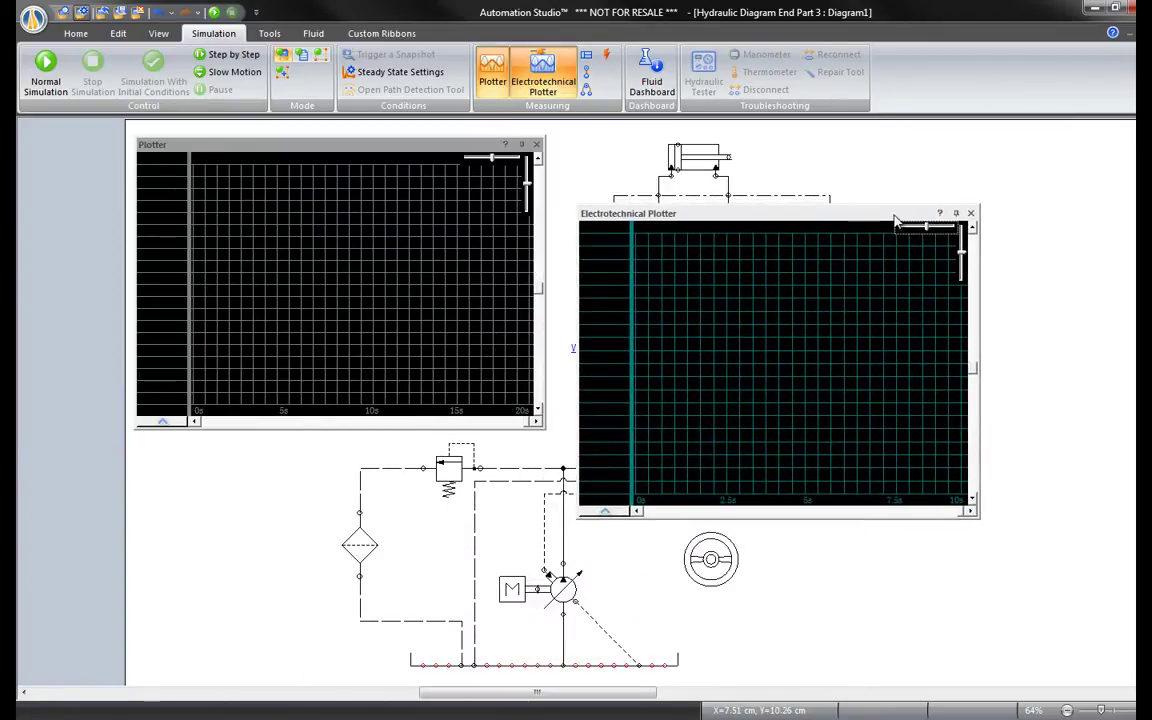
left_click(970, 213)
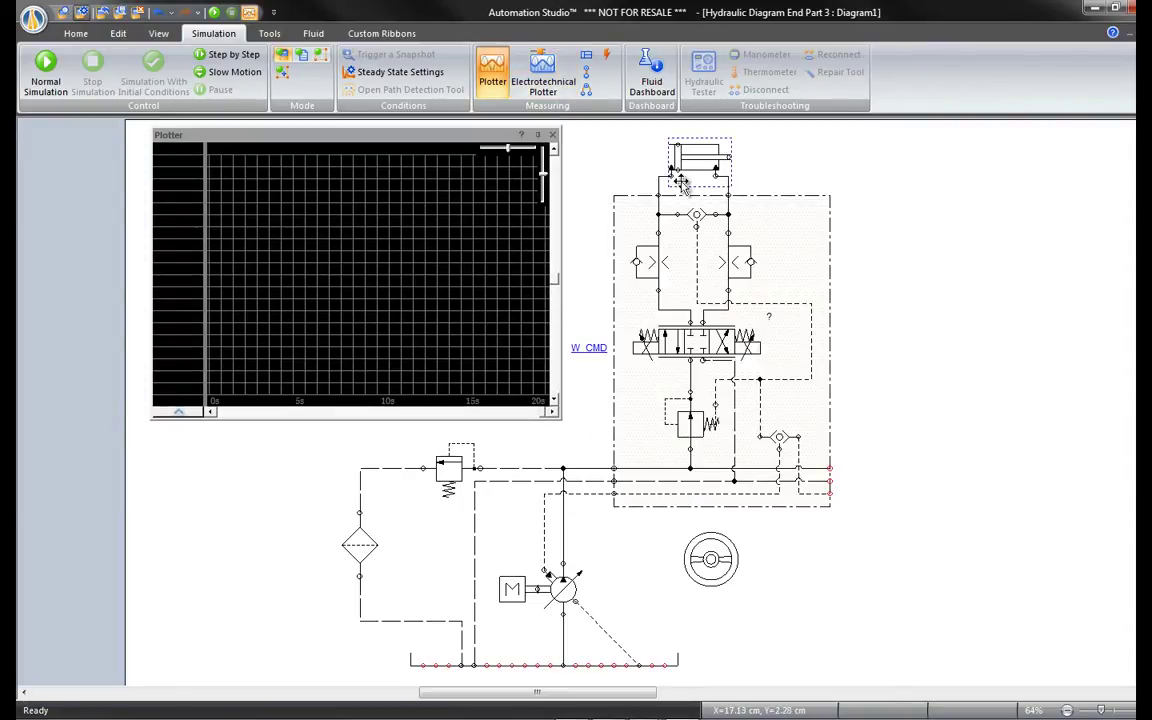
Step: Add the top cylinder to the Plotter, tracking its Linear Speed and Linear Position
left_click_drag(697, 163, 456, 204)
left_click_drag(380, 240, 380, 240)
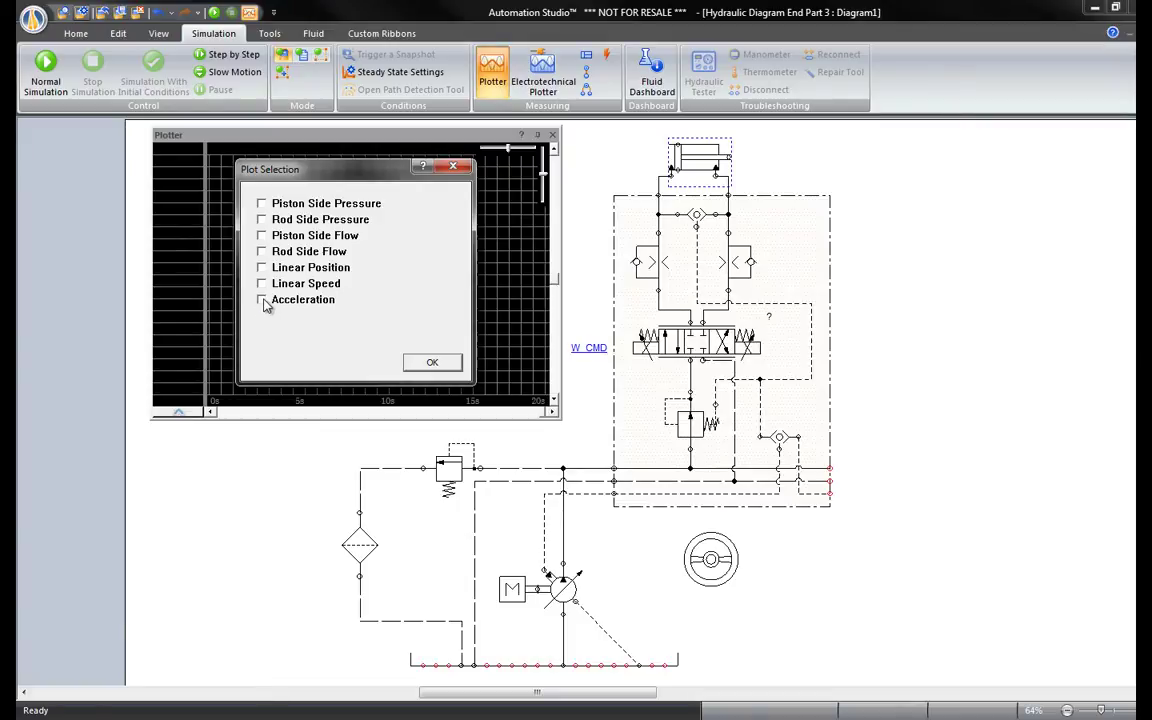
left_click(261, 283)
left_click(261, 268)
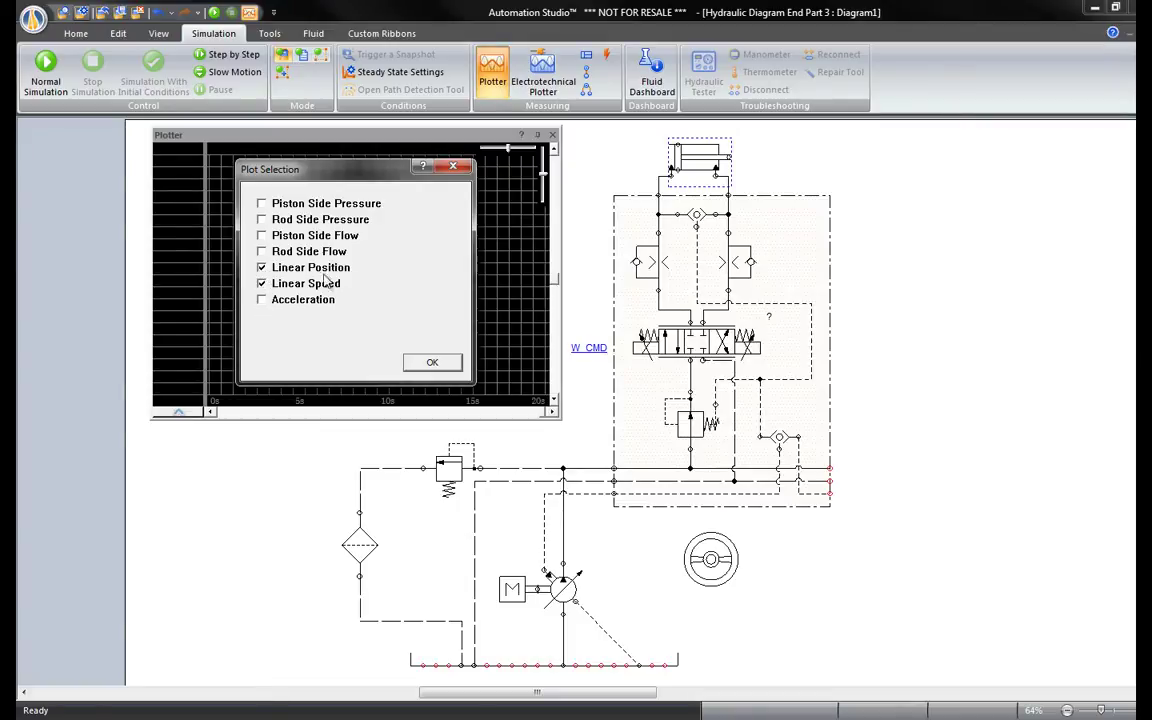
left_click(428, 361)
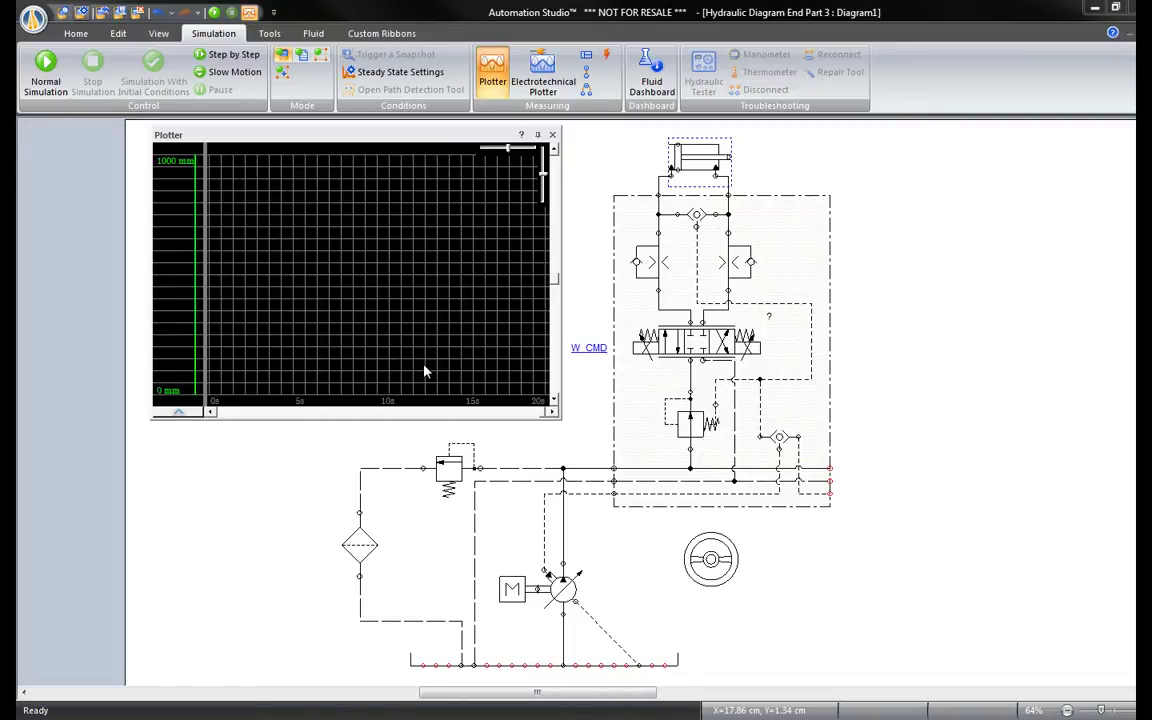
Step: Add the steering wheel's Output Signal to the Plotter
left_click(714, 566)
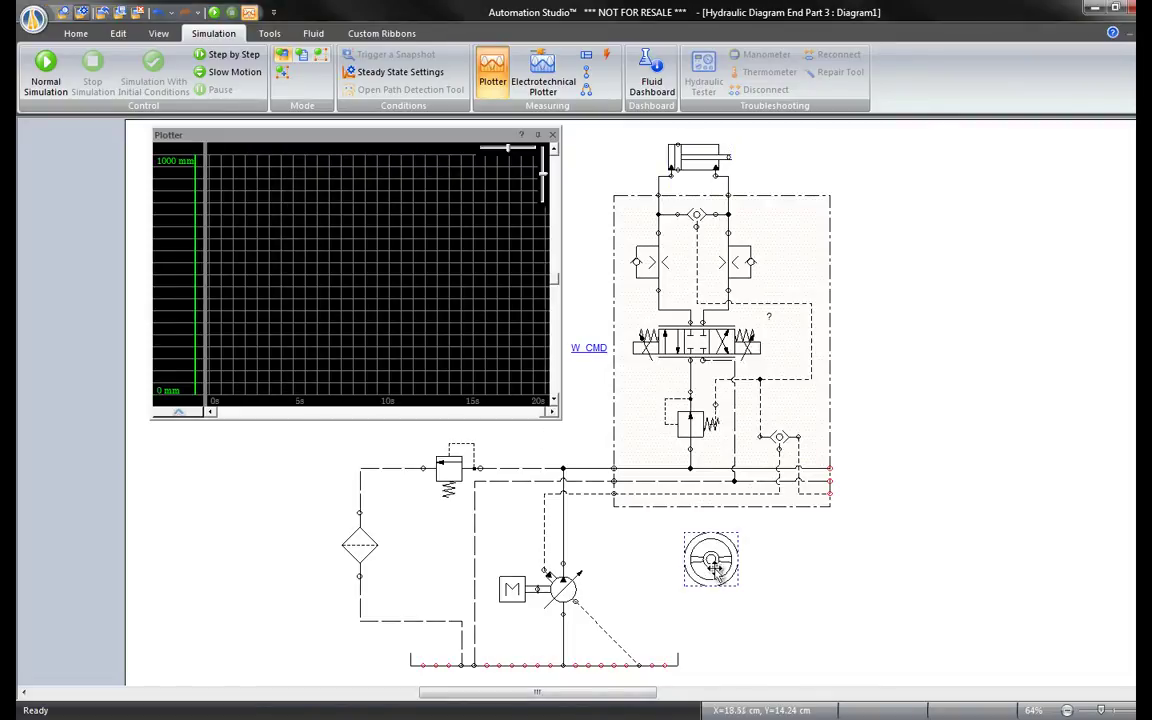
double_click(416, 328)
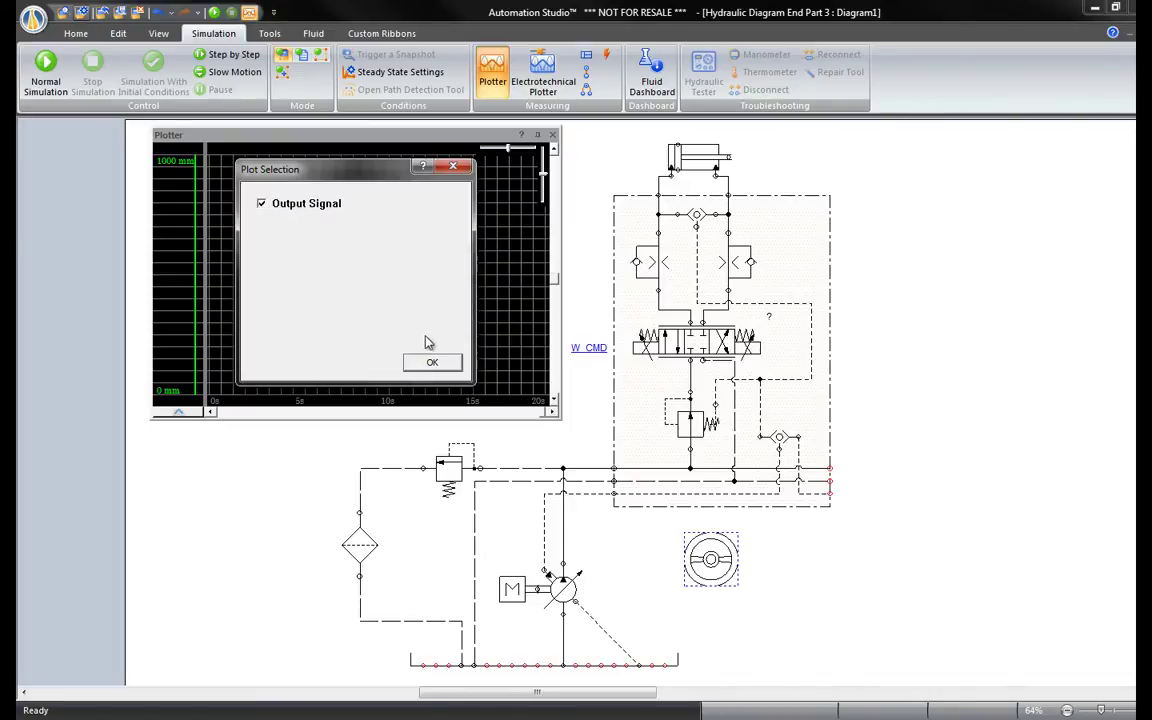
left_click(433, 365)
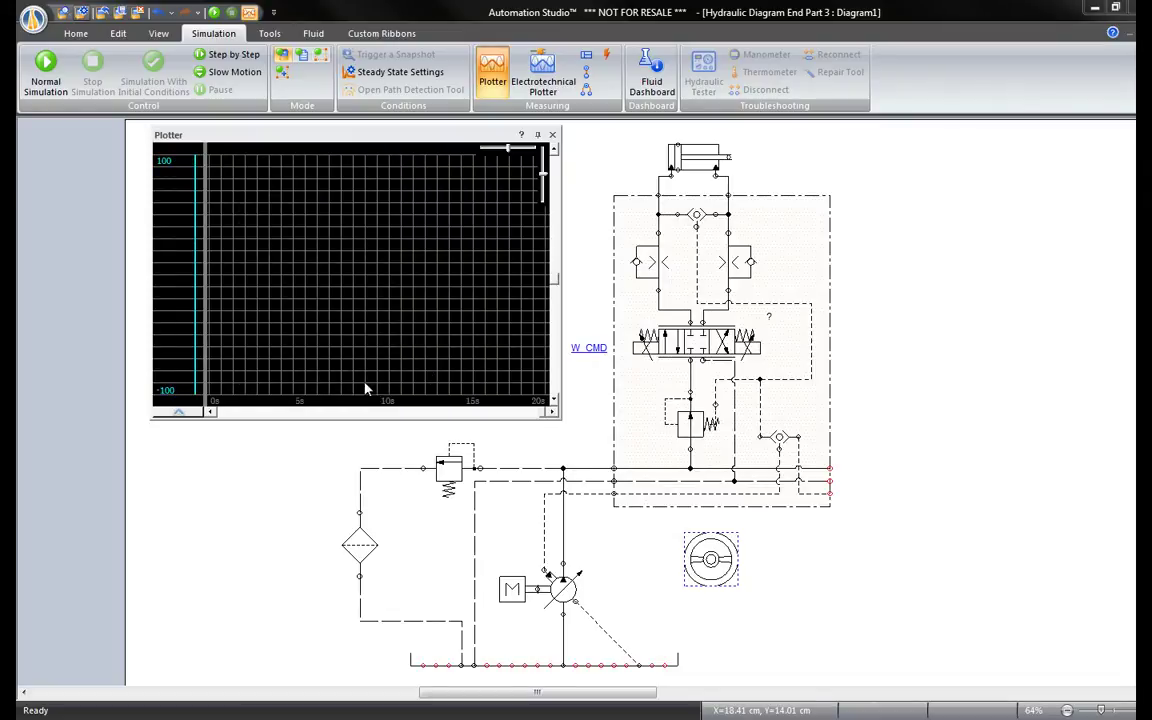
left_click(190, 415)
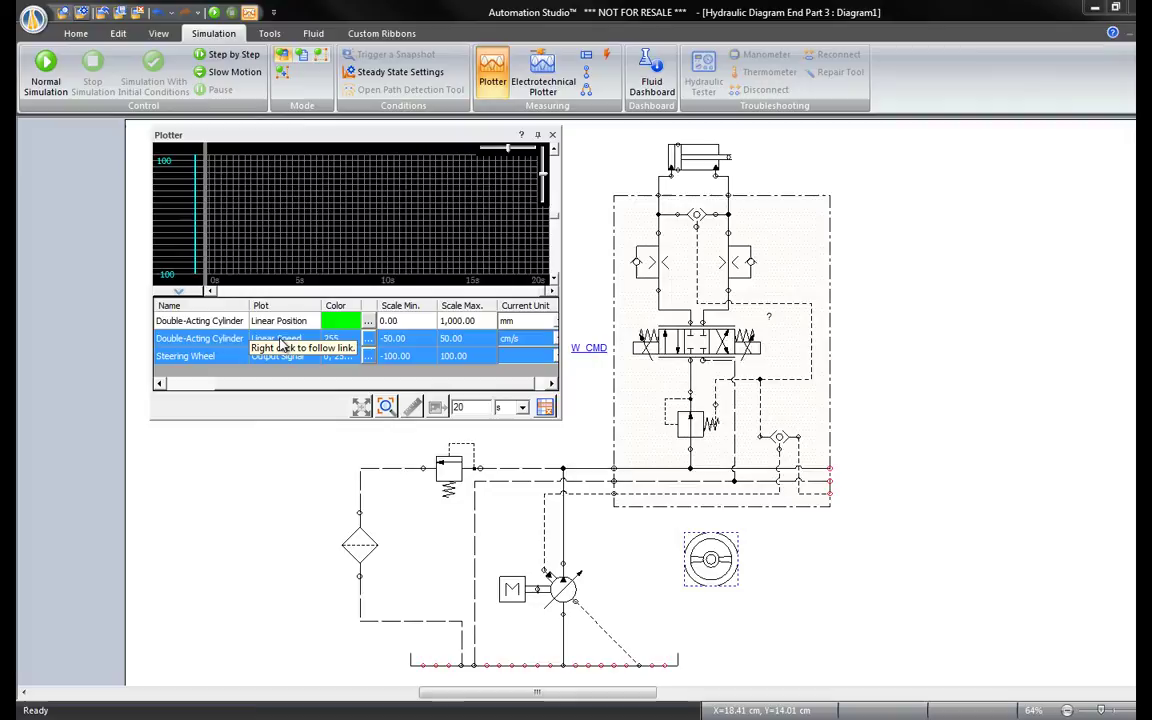
left_click(200, 322)
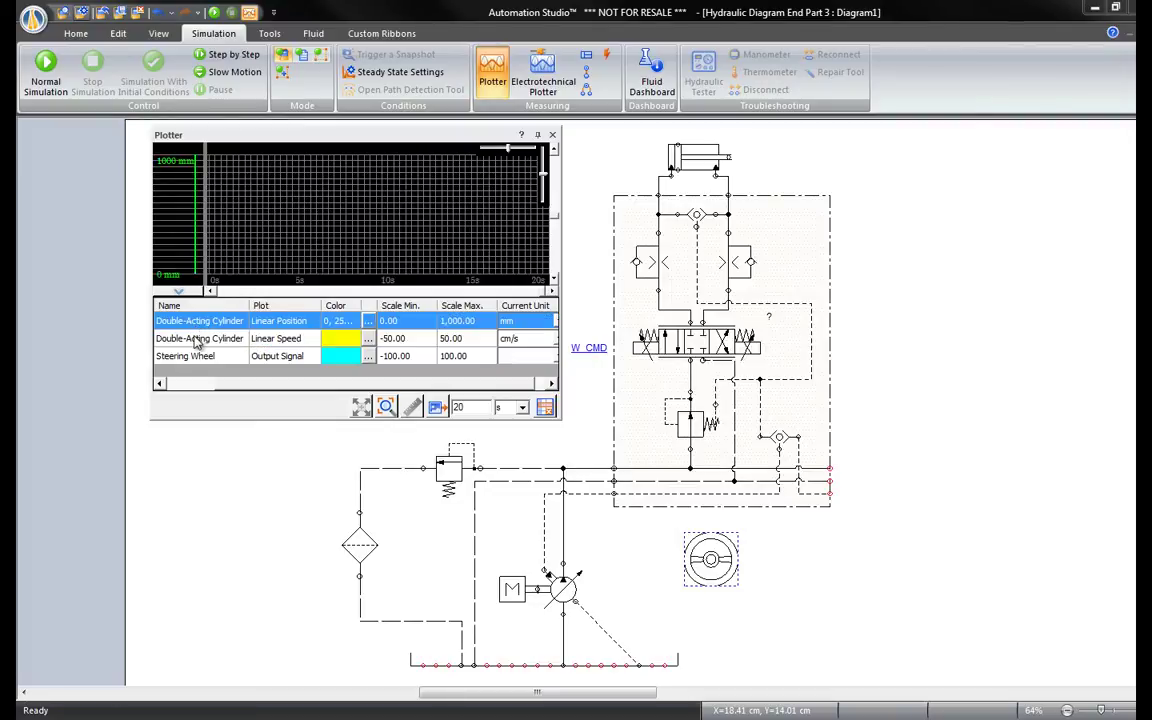
left_click(201, 339)
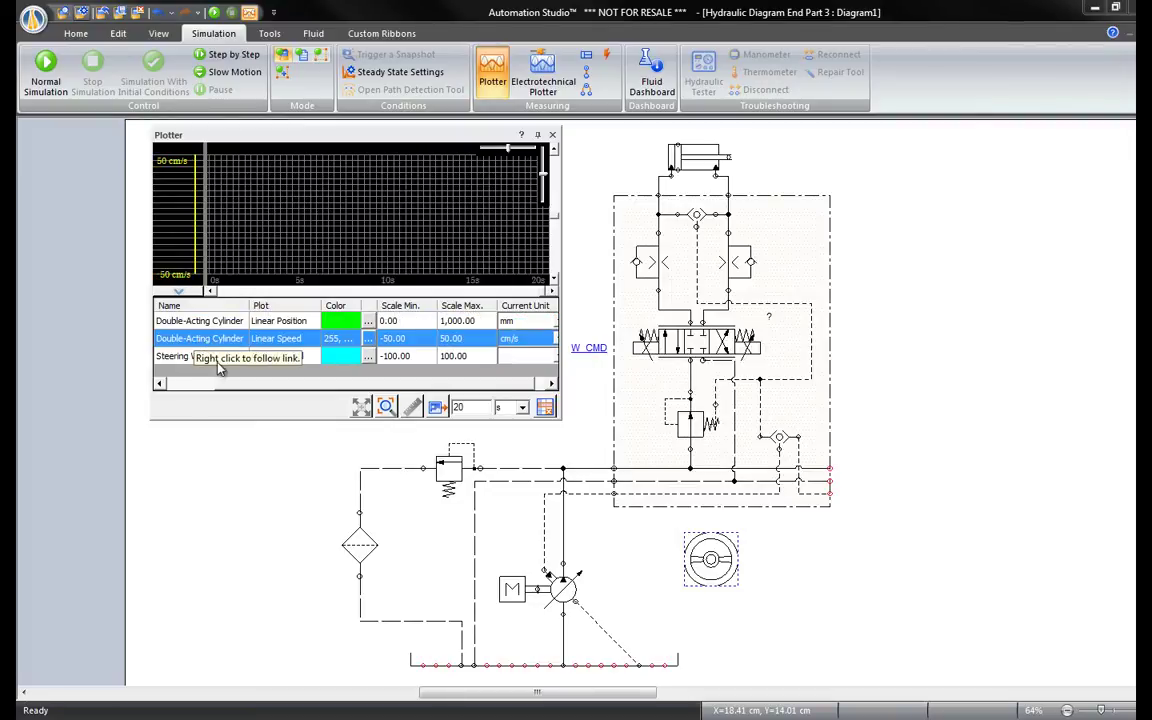
left_click(310, 358)
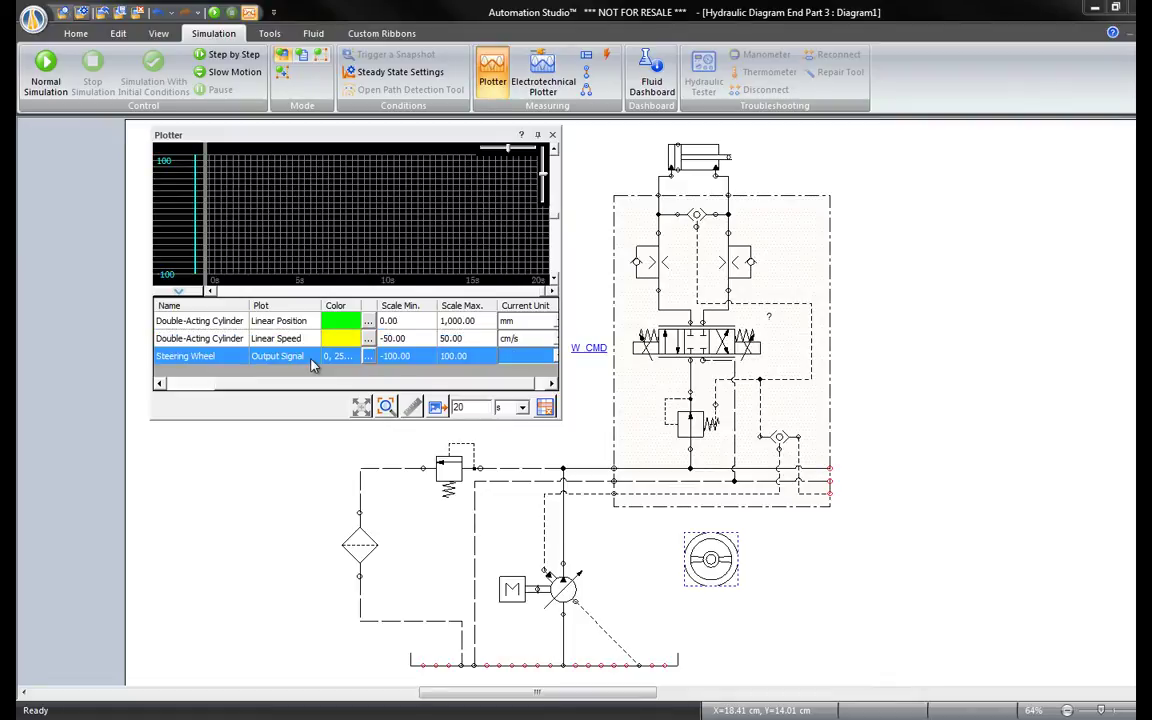
left_click(240, 343)
right_click(240, 343)
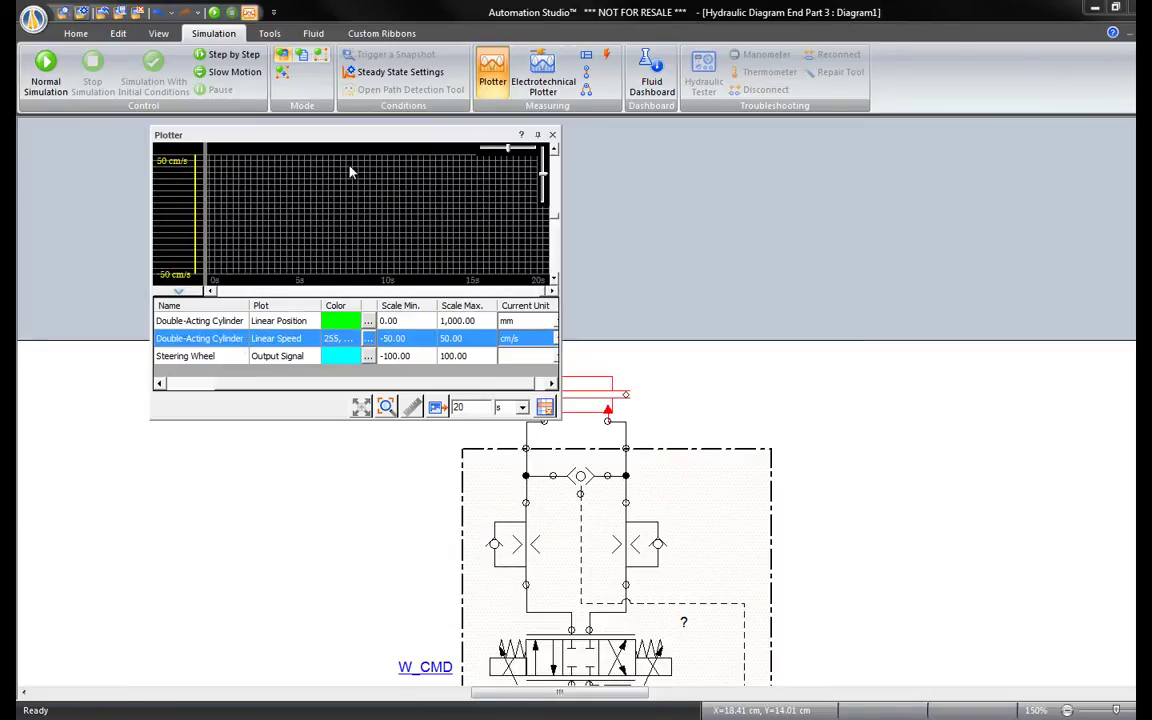
left_click_drag(358, 134, 933, 143)
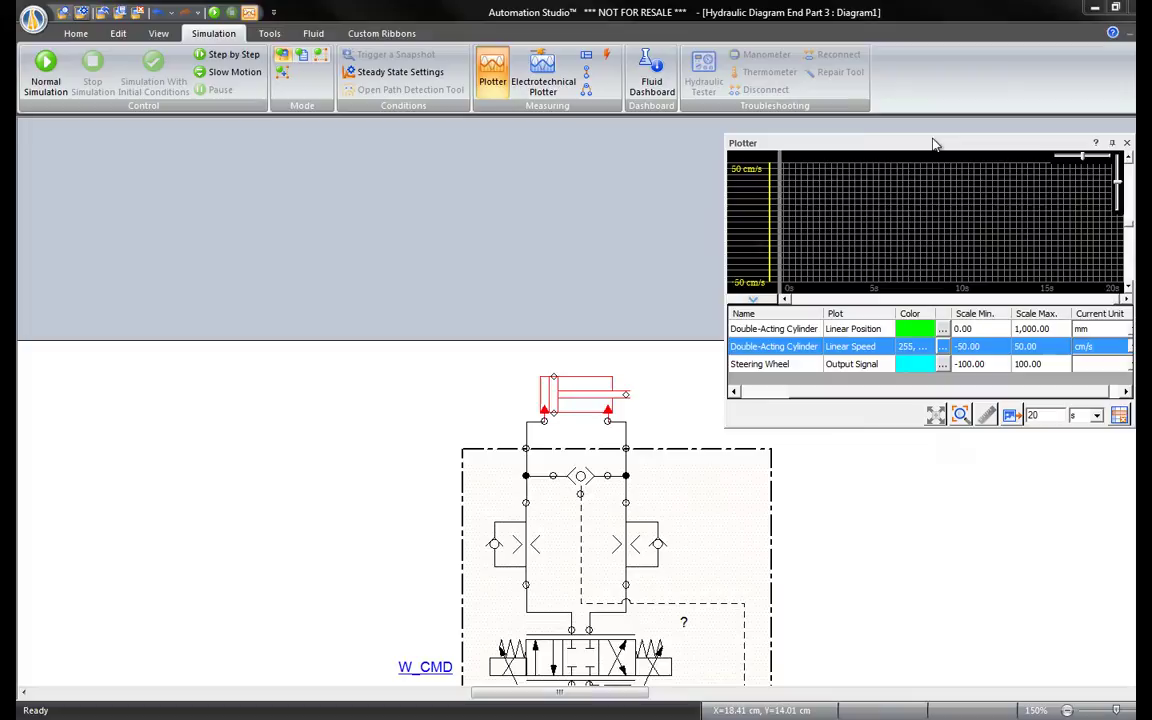
left_click(761, 366)
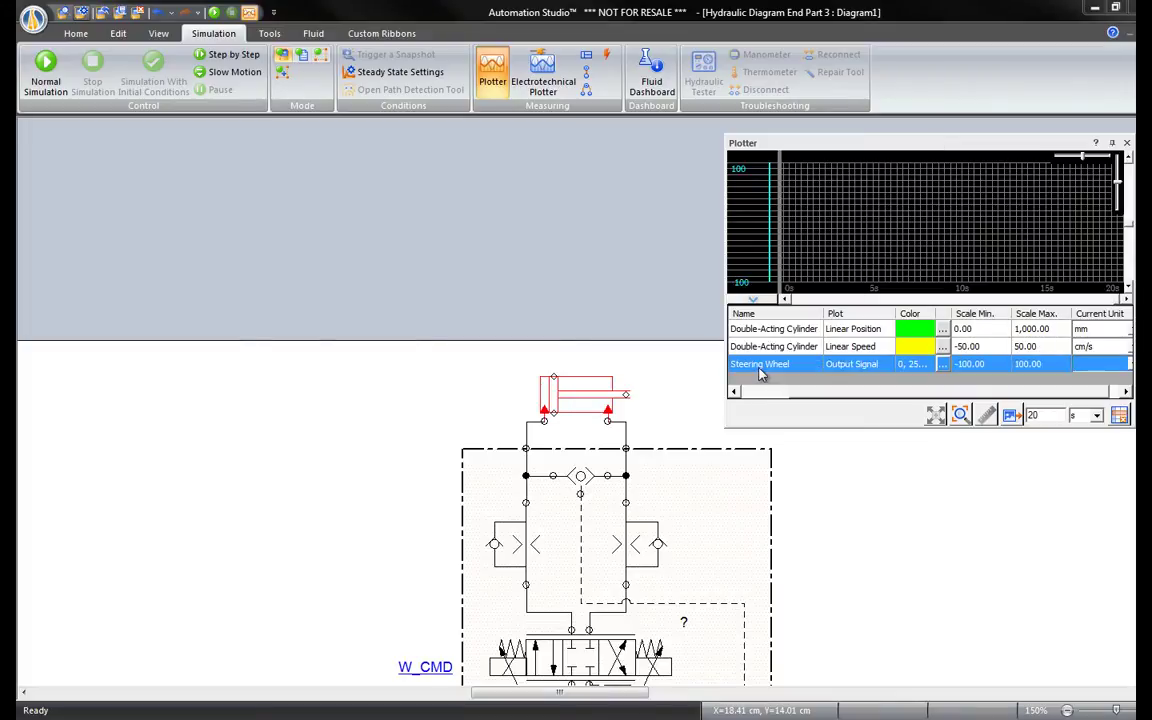
right_click(760, 372)
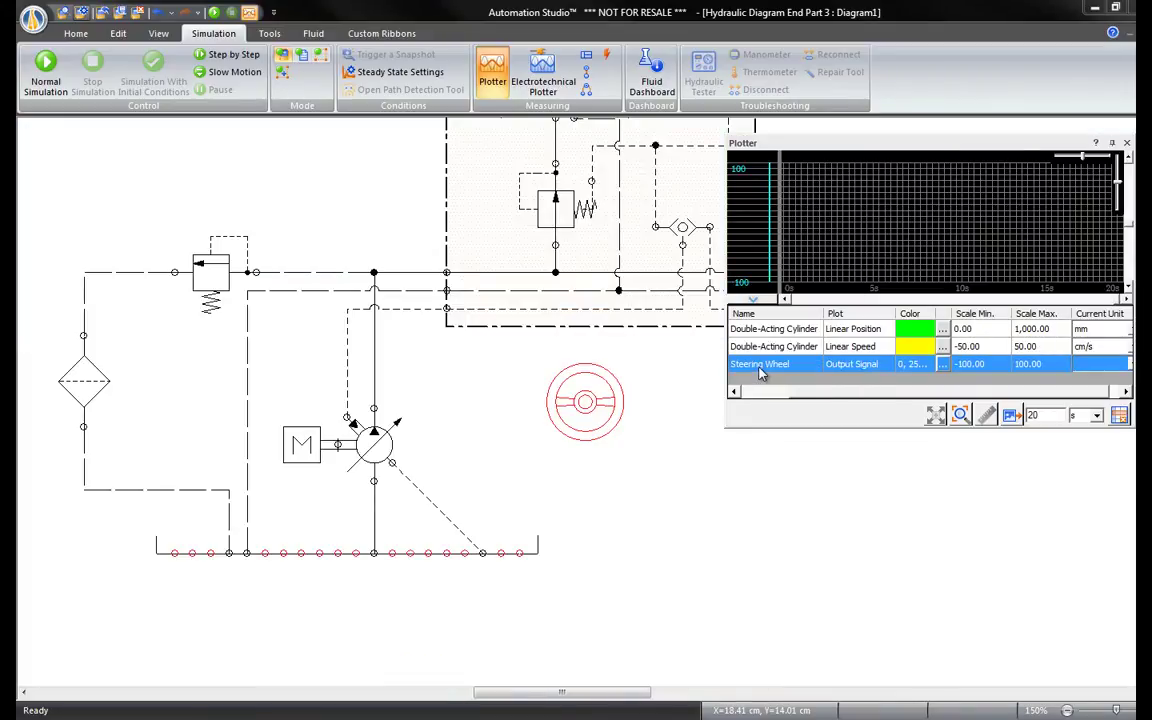
left_click(758, 301)
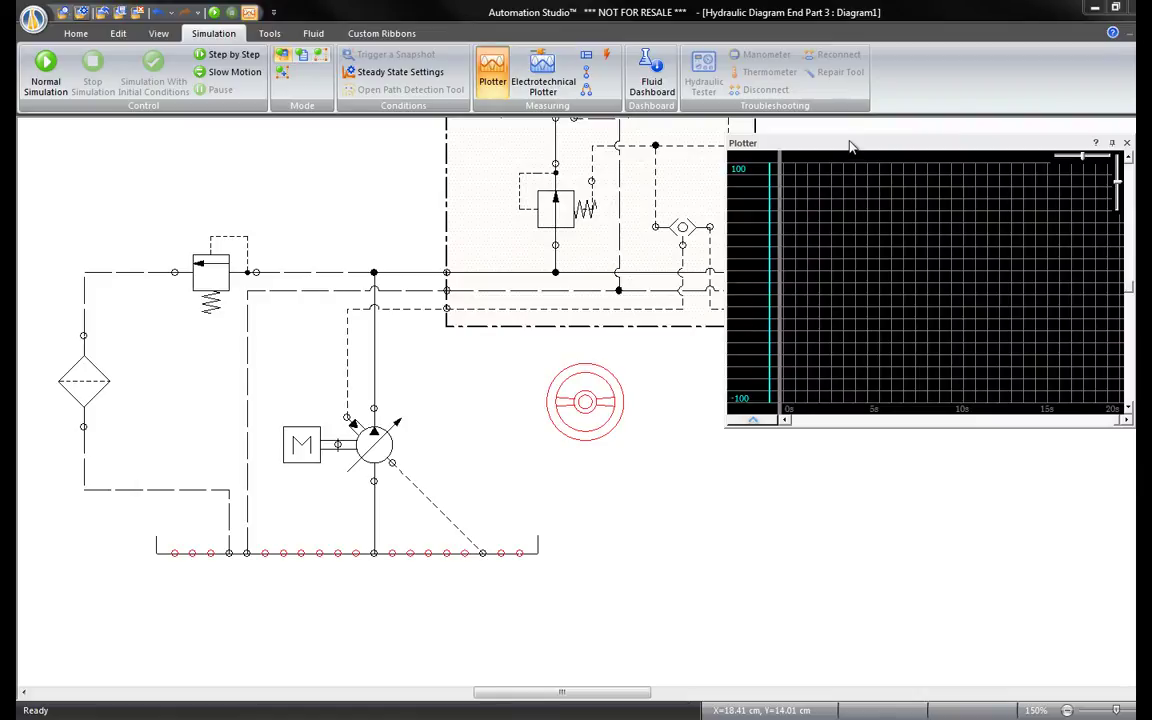
left_click_drag(850, 147, 205, 152)
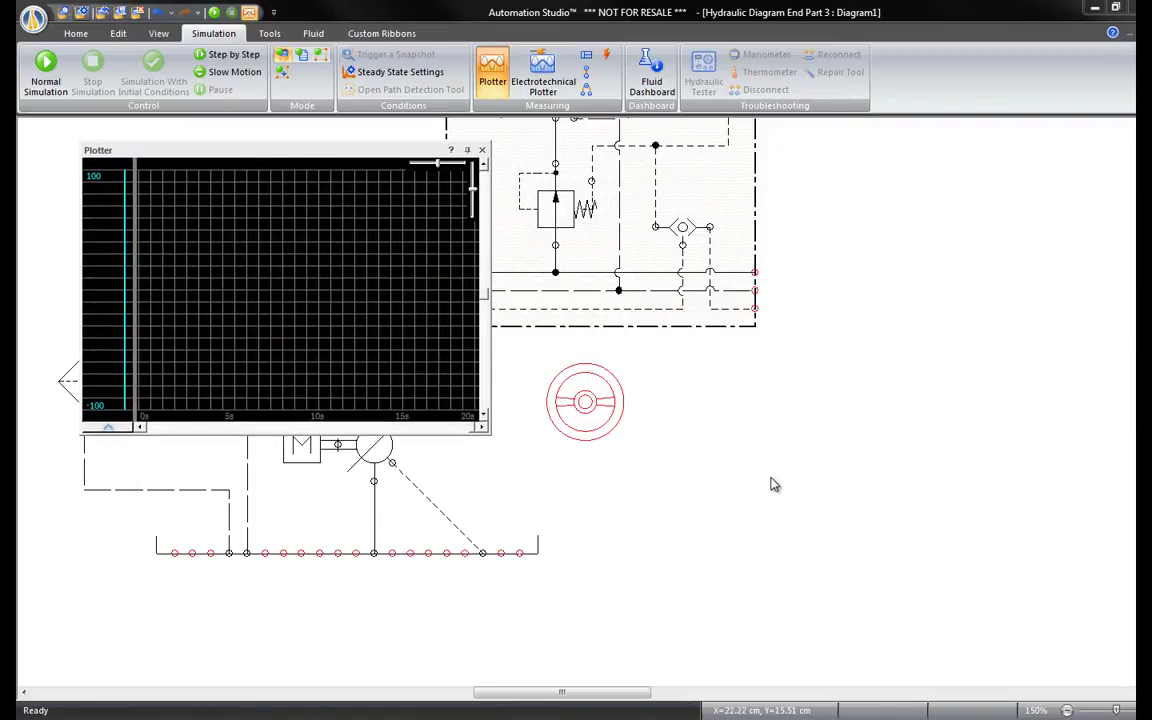
Step: With the whole circuit in view, run Normal Simulation and turn the steering wheel one way, then back
left_click_drag(684, 460, 853, 693)
scroll(862, 609, "down", 3)
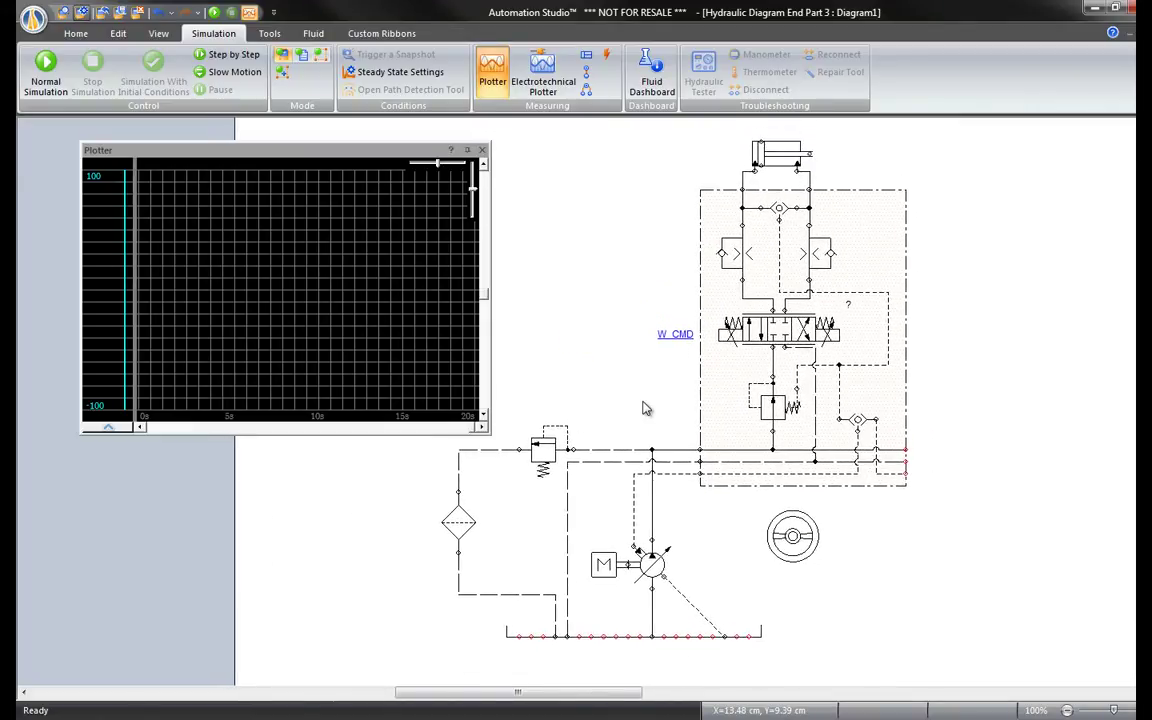
left_click(218, 18)
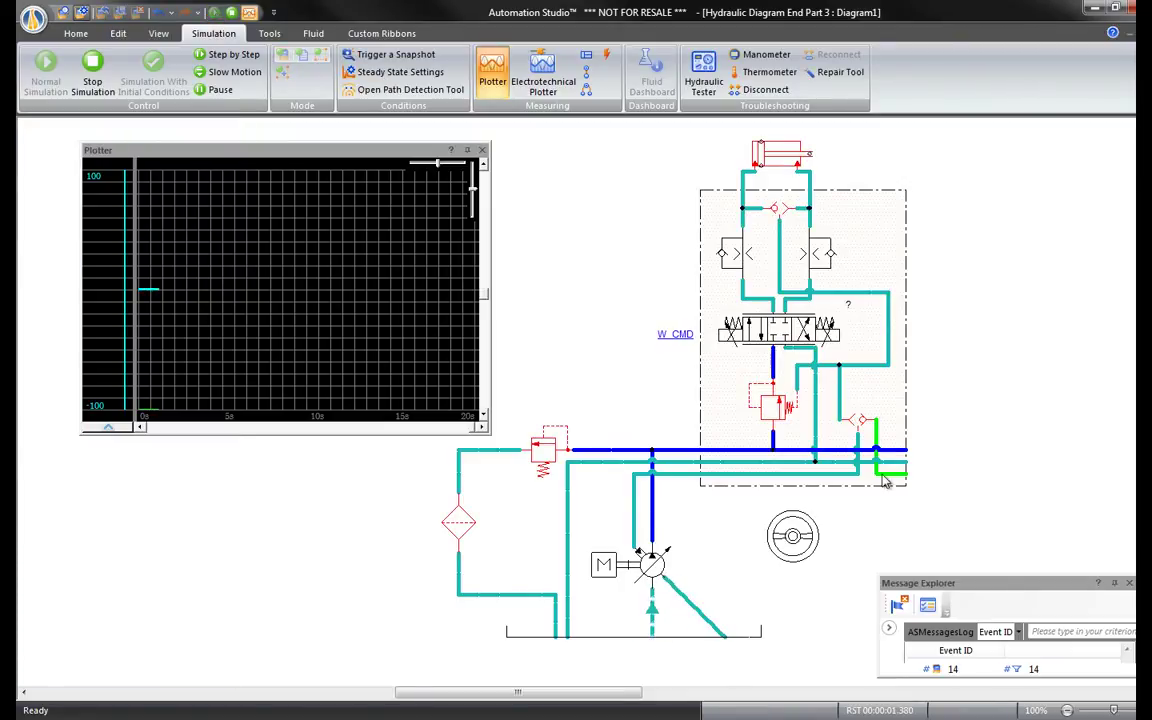
left_click(797, 541)
mouse_move(717, 643)
left_mouse_down()
mouse_move(690, 630)
mouse_move(720, 622)
mouse_move(716, 660)
mouse_move(751, 630)
mouse_move(736, 620)
left_mouse_up()
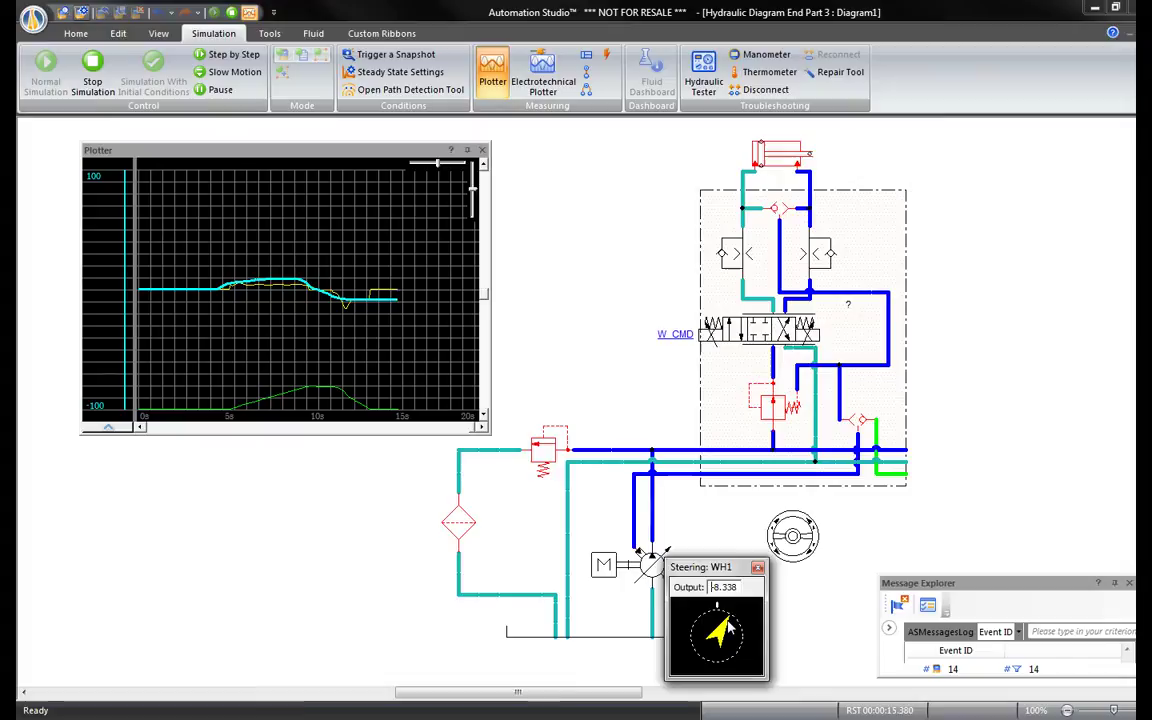
mouse_move(727, 627)
left_mouse_down()
mouse_move(741, 632)
mouse_move(732, 651)
left_mouse_up()
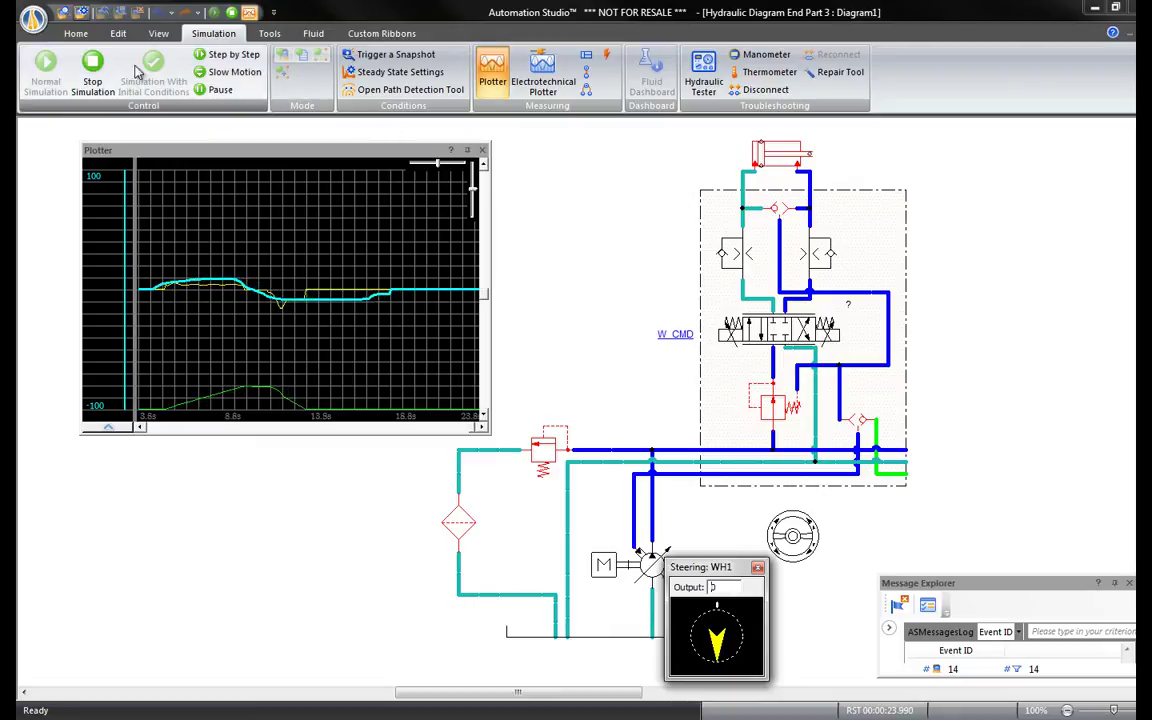
Step: Stop the simulation, expand the Plotter's variable list and select the Linear Position row
left_click(93, 65)
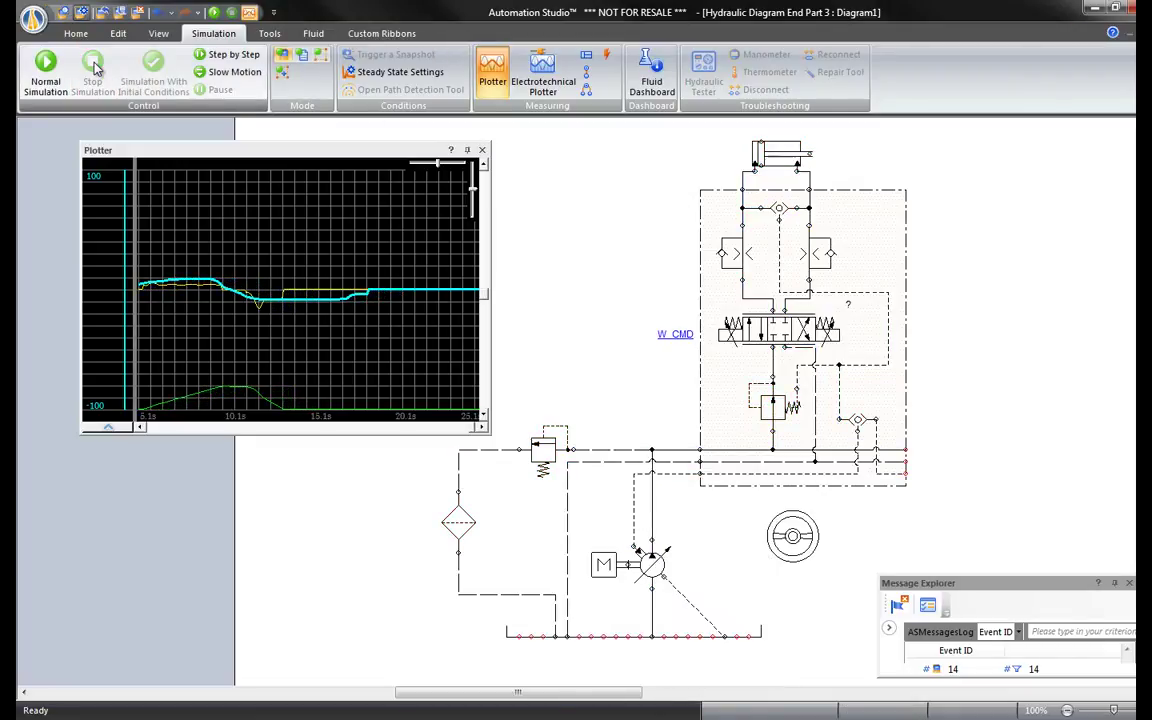
mouse_move(308, 312)
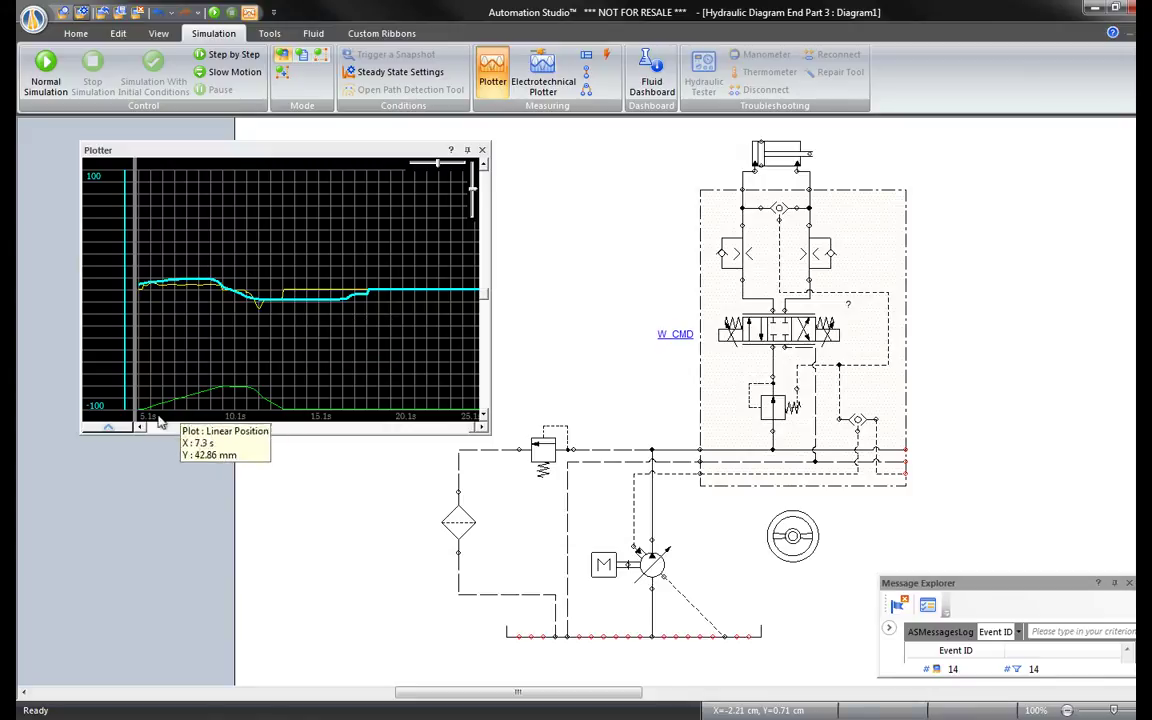
left_click(110, 428)
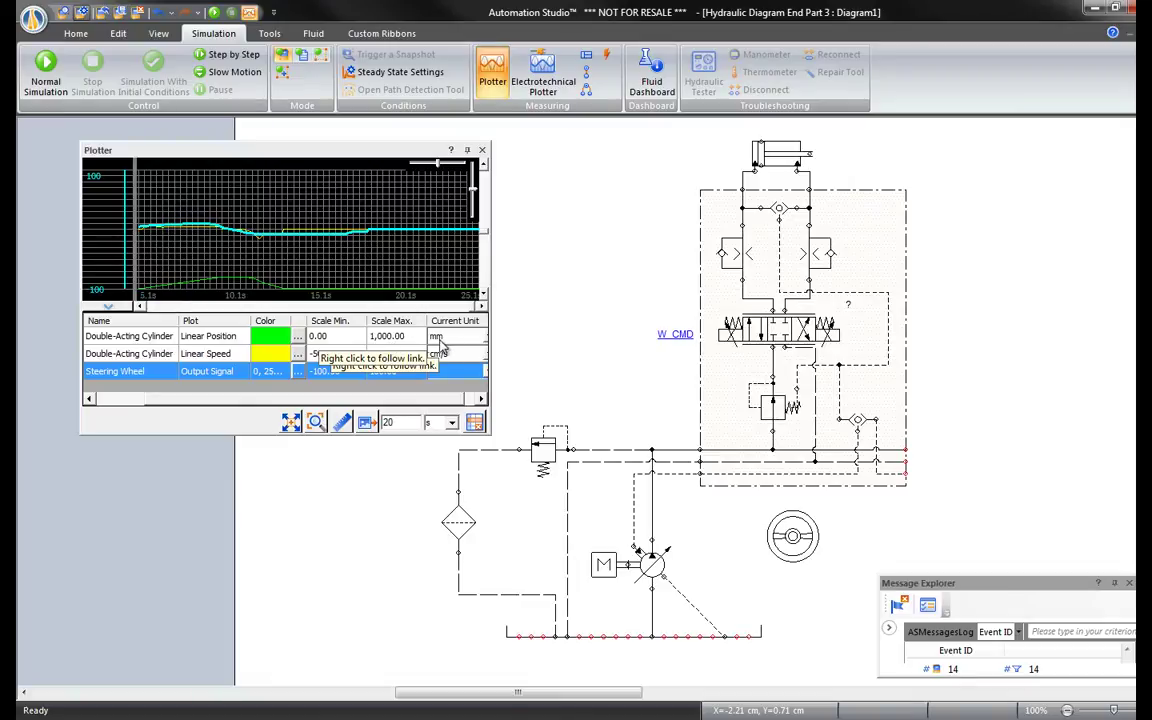
left_click(382, 338)
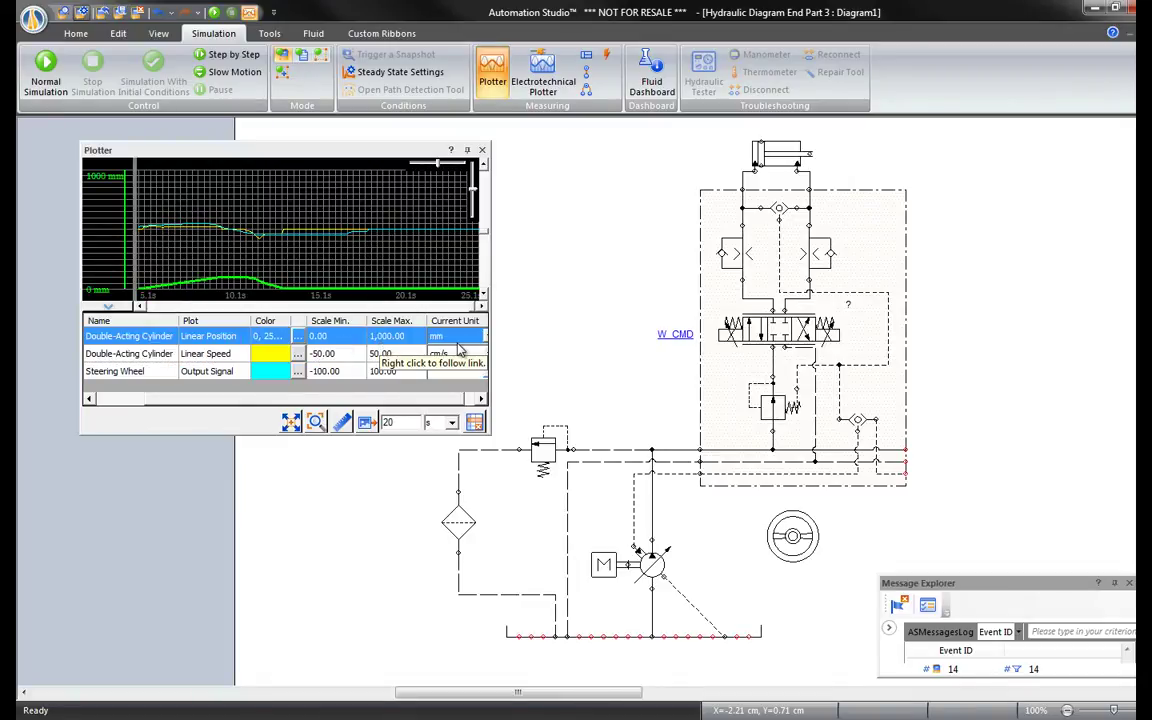
Step: In the top cylinder's properties, switch the Stroke (L) unit to mm so it reads 500 mm
double_click(778, 155)
left_click_drag(553, 236, 963, 131)
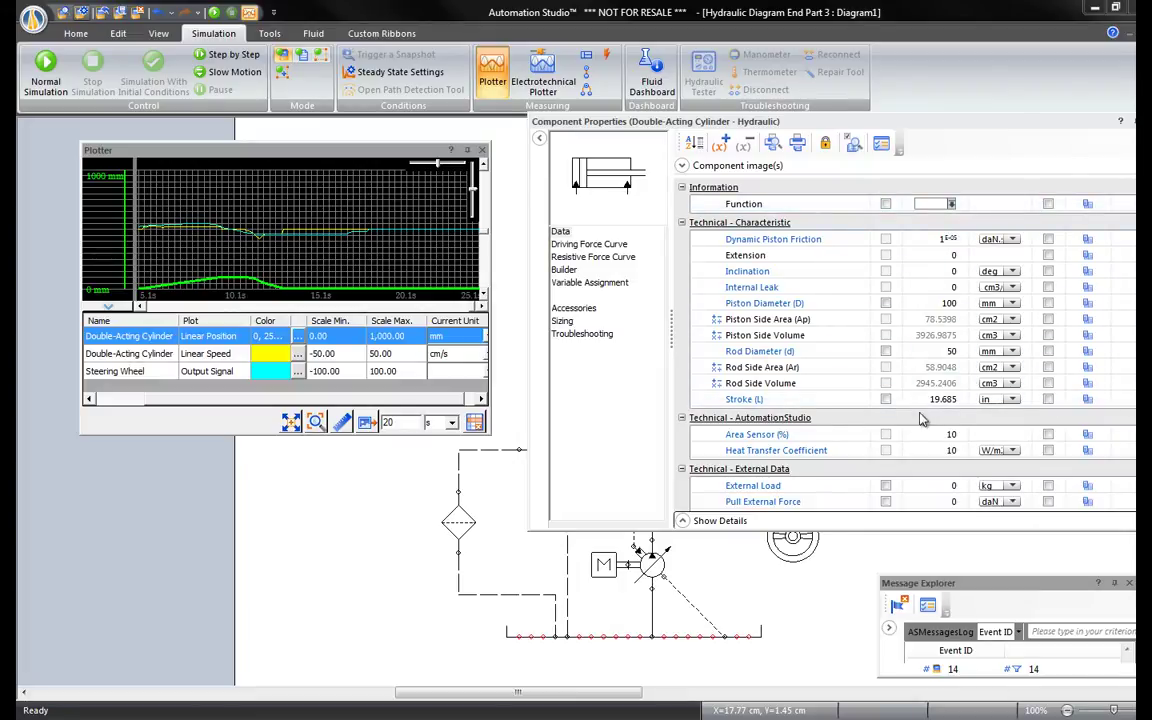
left_click(1013, 399)
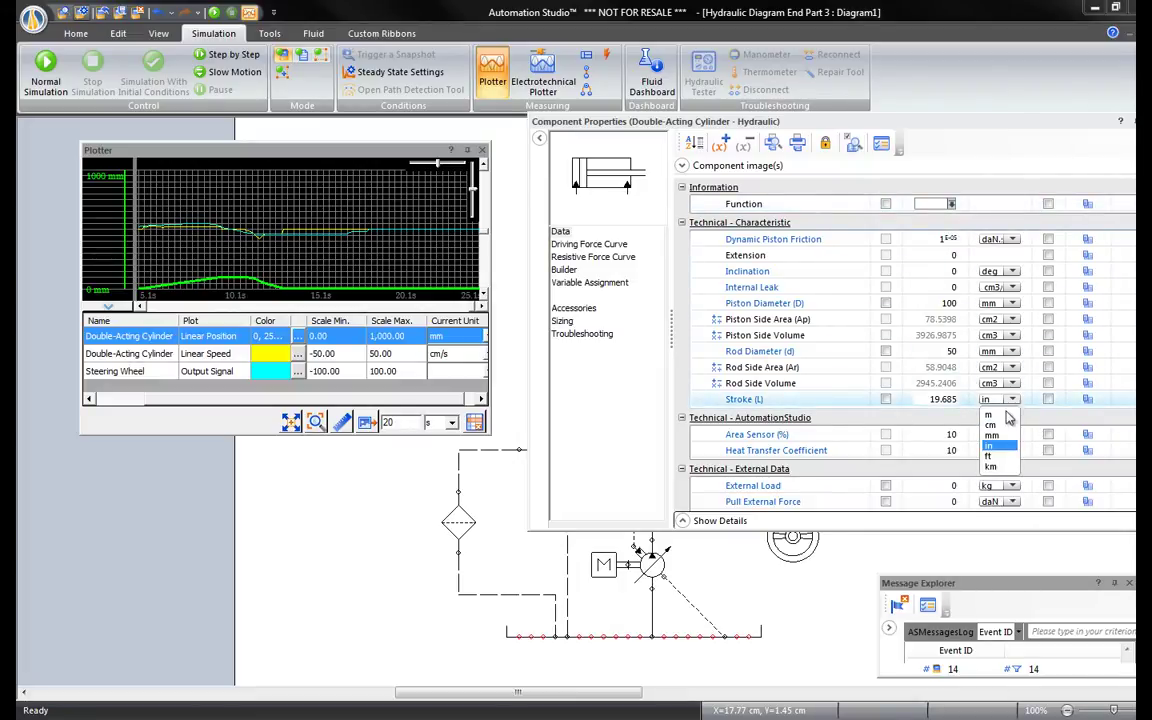
left_click(992, 419)
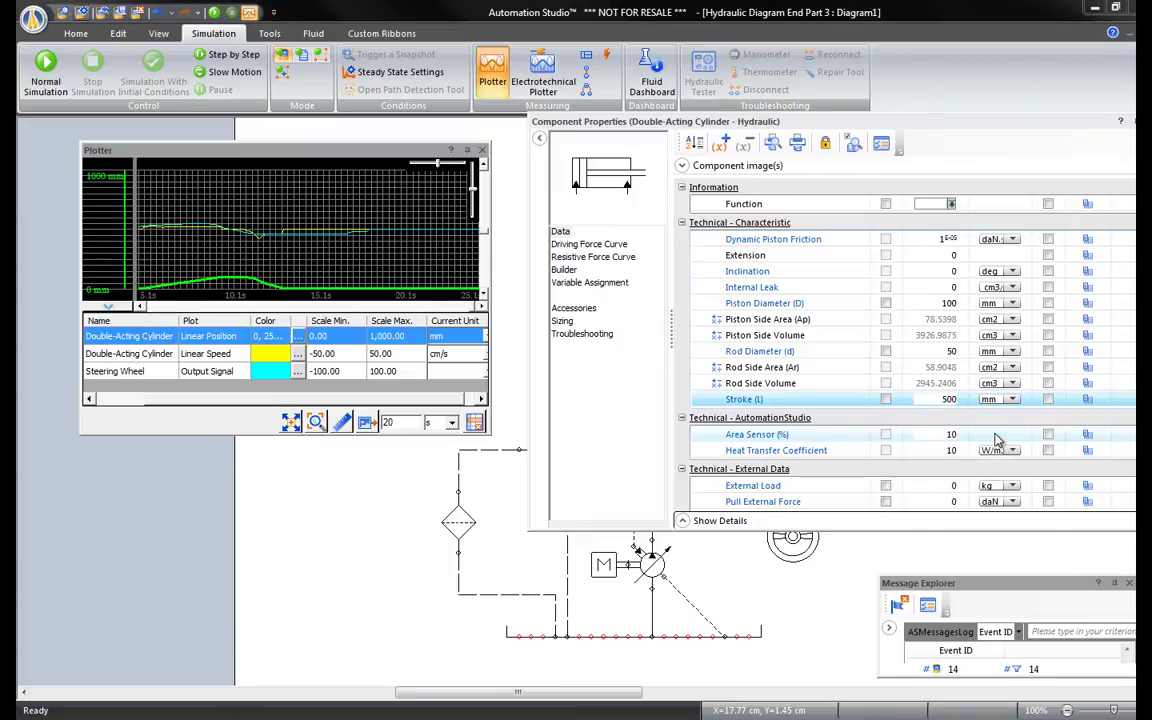
left_click(948, 400)
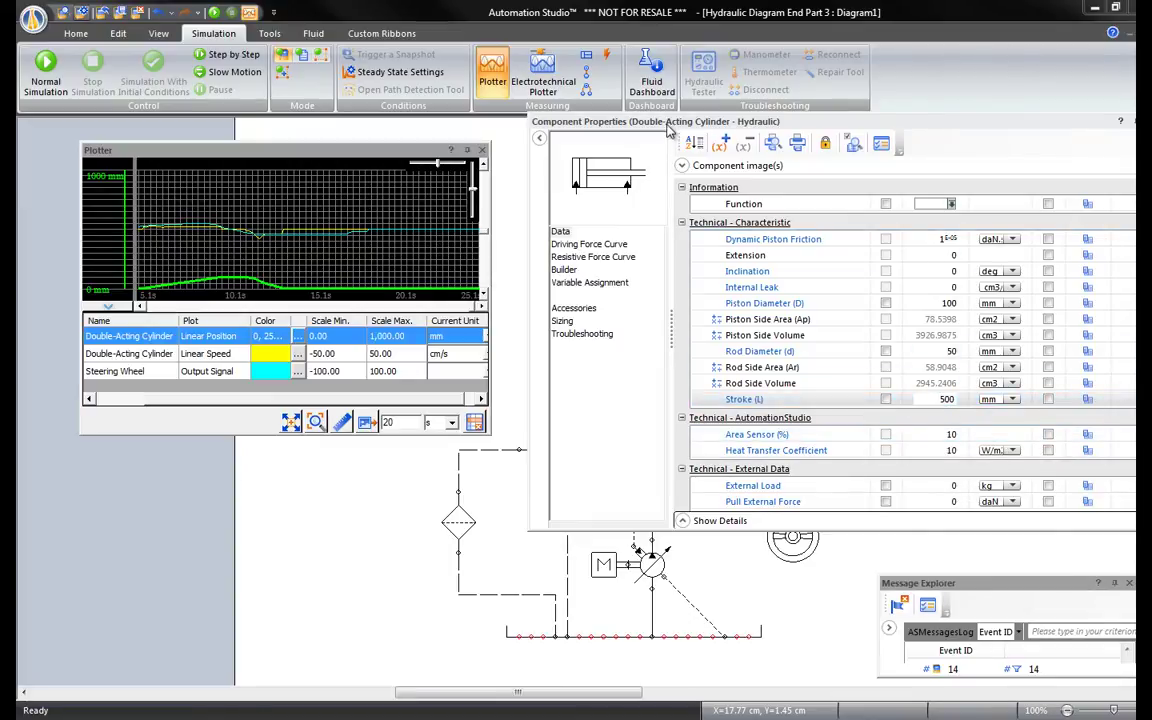
left_click_drag(668, 128, 668, 138)
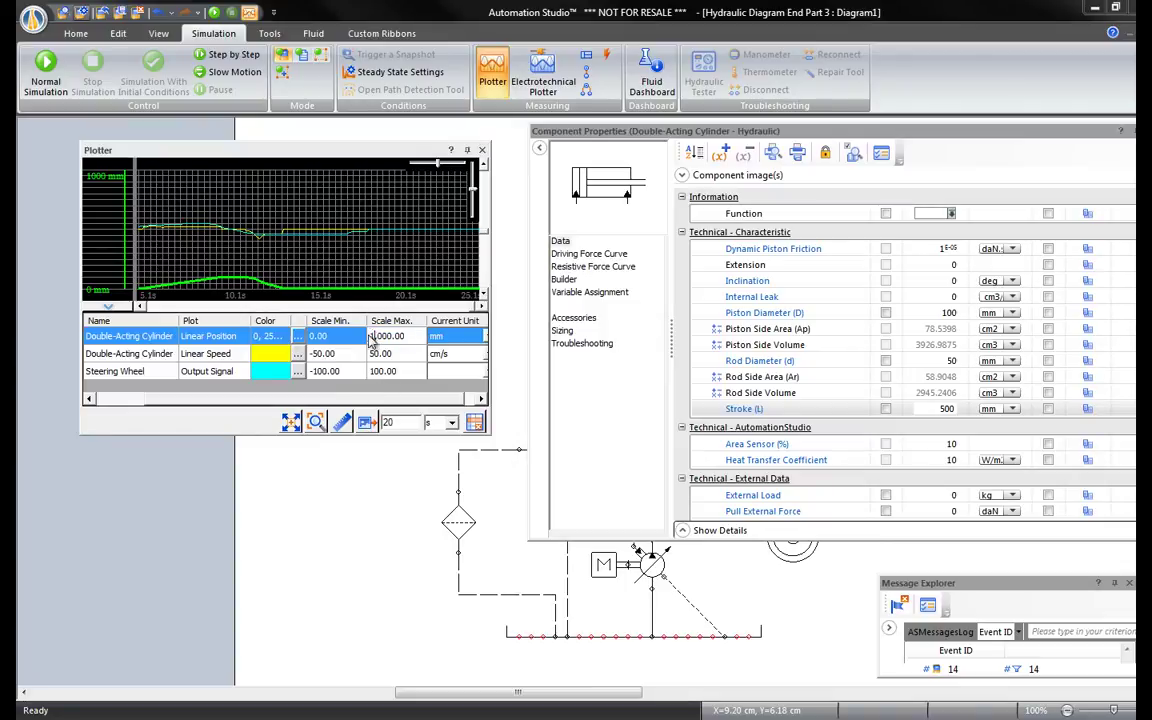
Step: Set the Linear Position scale max to 600 and the Linear Speed scale to -5 to 5
left_click(371, 336)
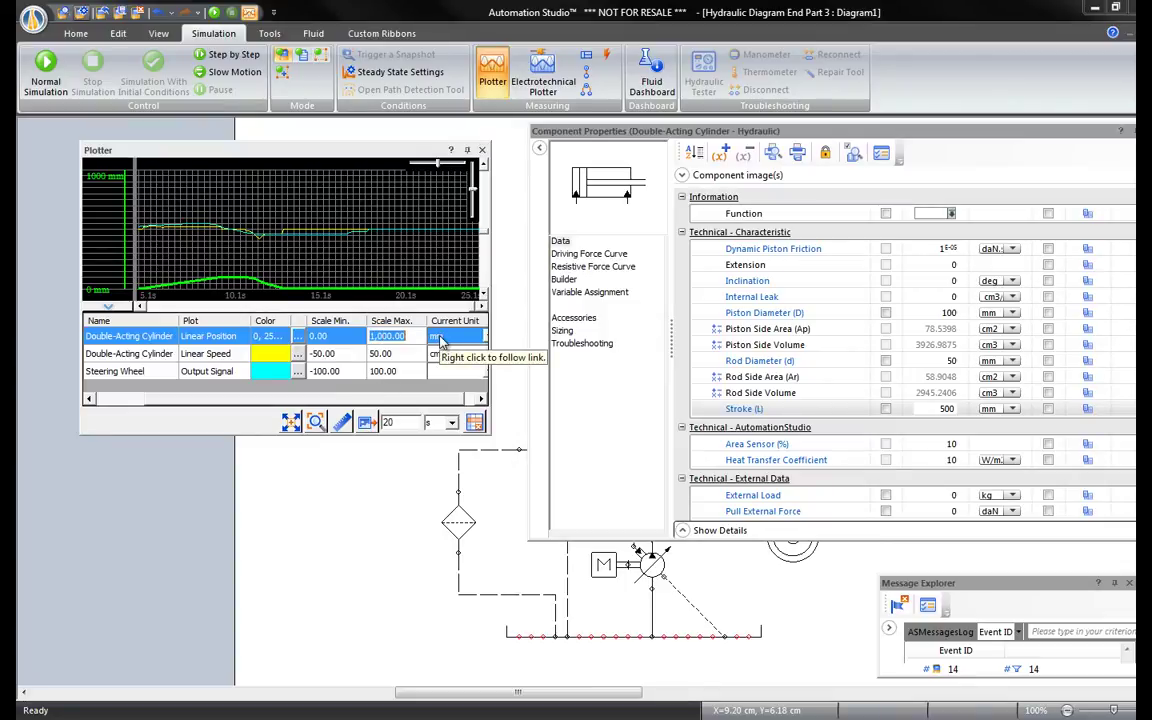
type("600")
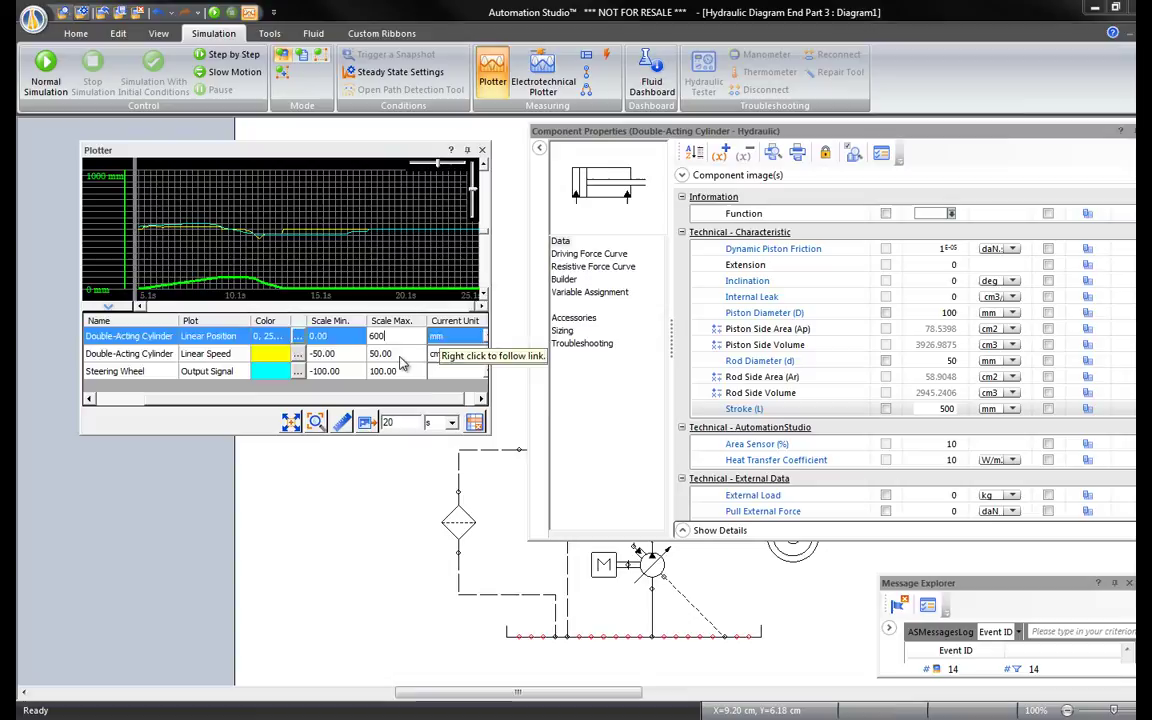
left_click(398, 357)
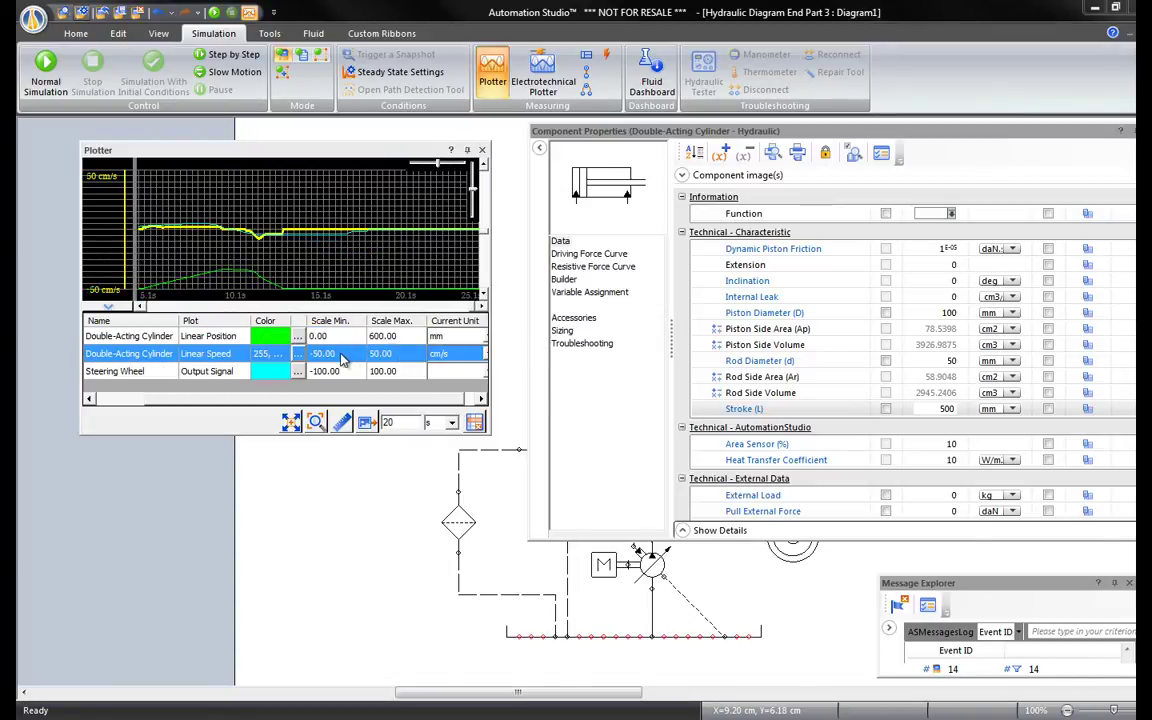
left_click(316, 355)
left_click_drag(316, 355, 357, 355)
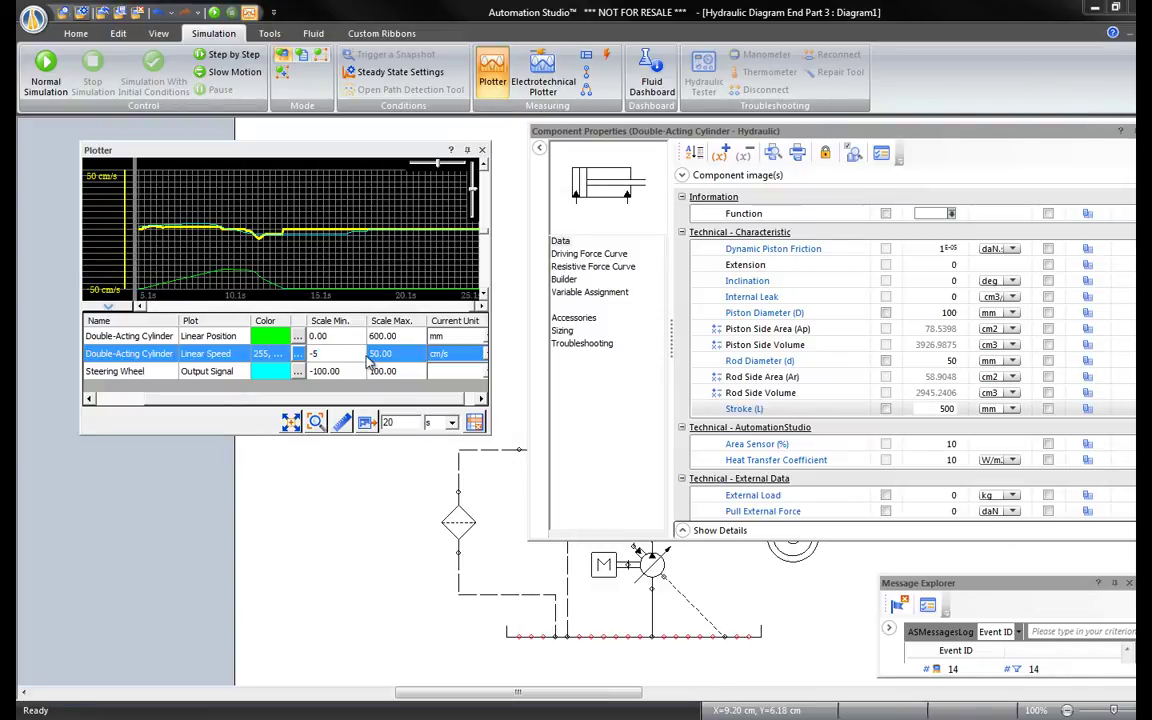
key("Return")
left_click(396, 354)
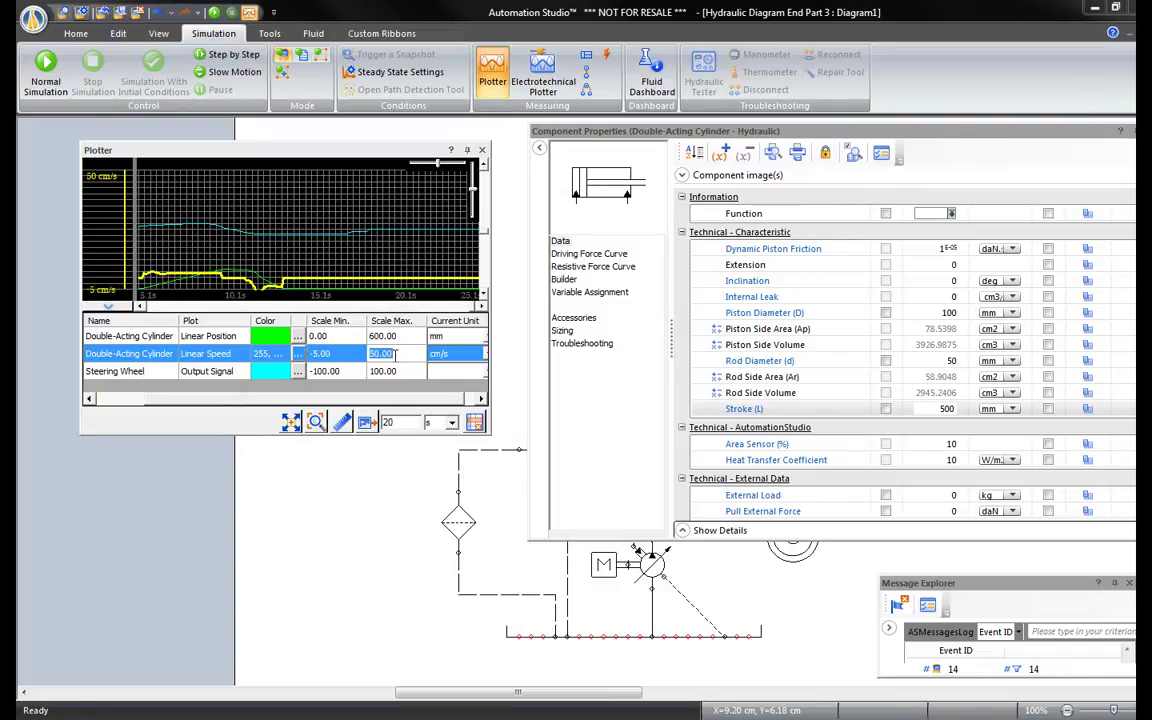
type("5")
left_click(396, 374)
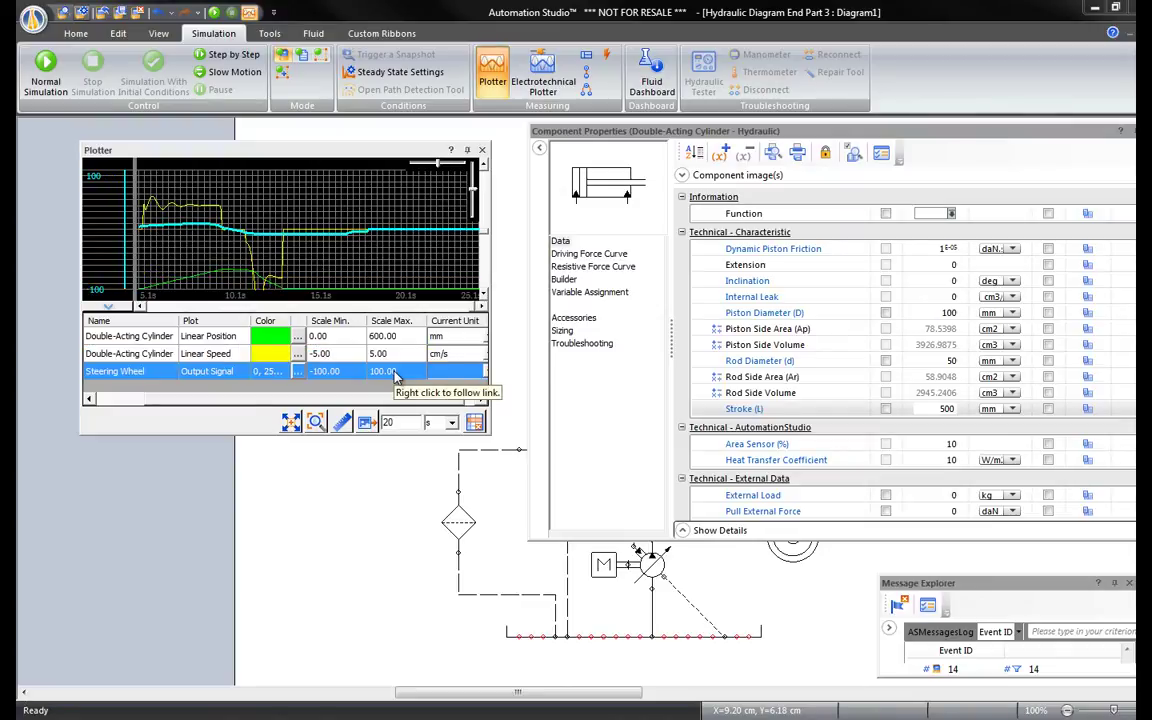
Step: Set the steering signal scale to -10 to 10, then hide the curve table
left_click(325, 371)
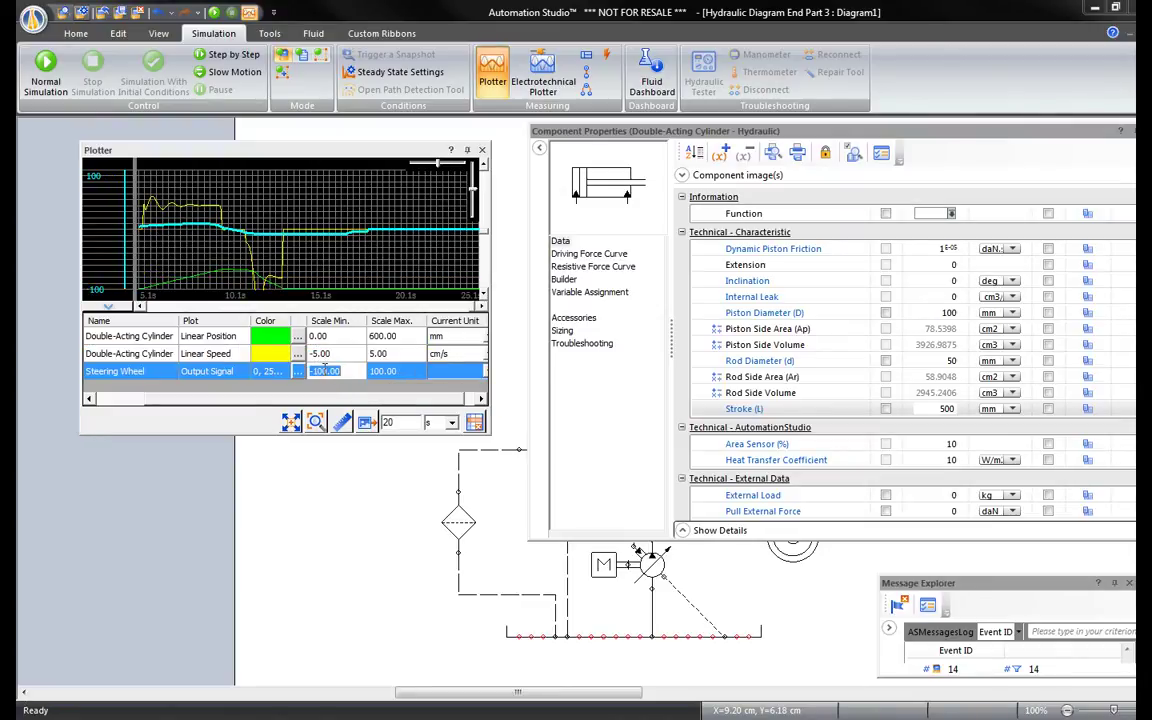
left_click(398, 372)
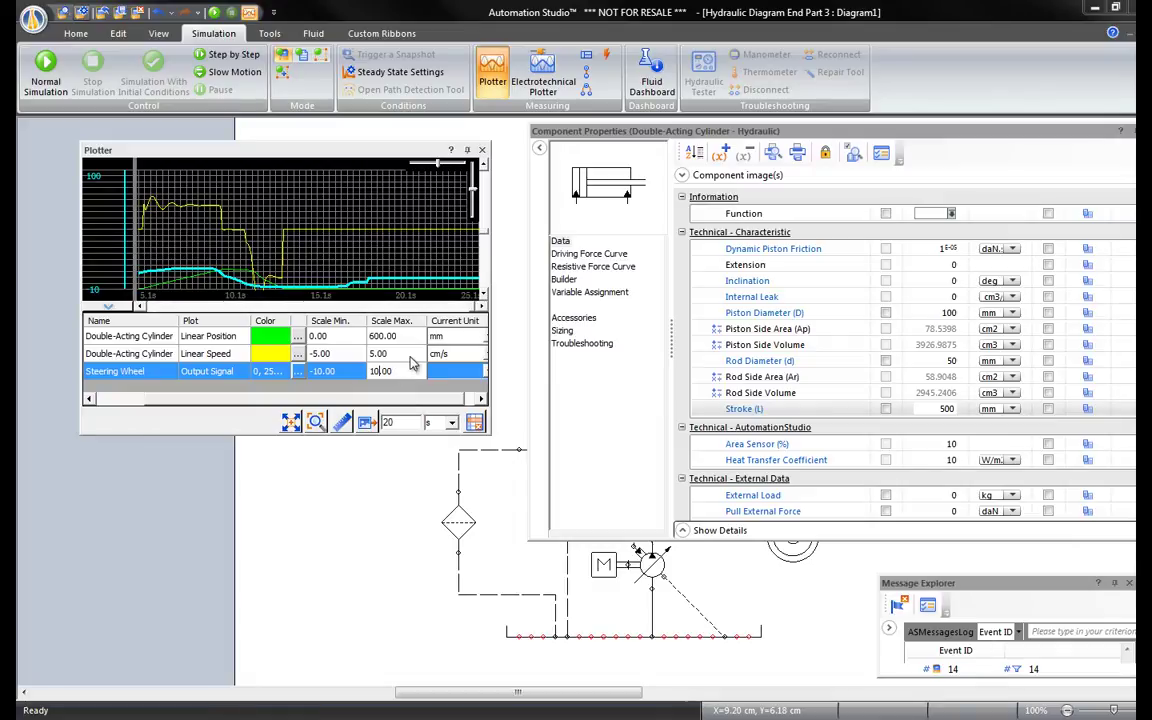
left_click(320, 354)
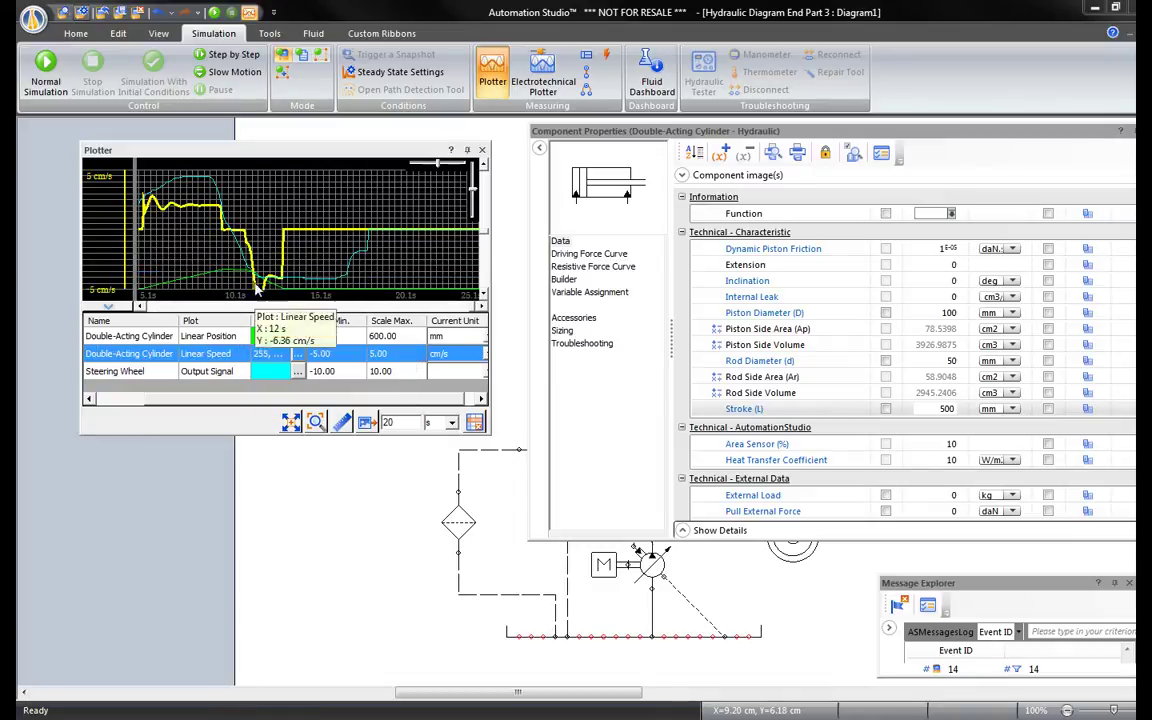
left_click(108, 306)
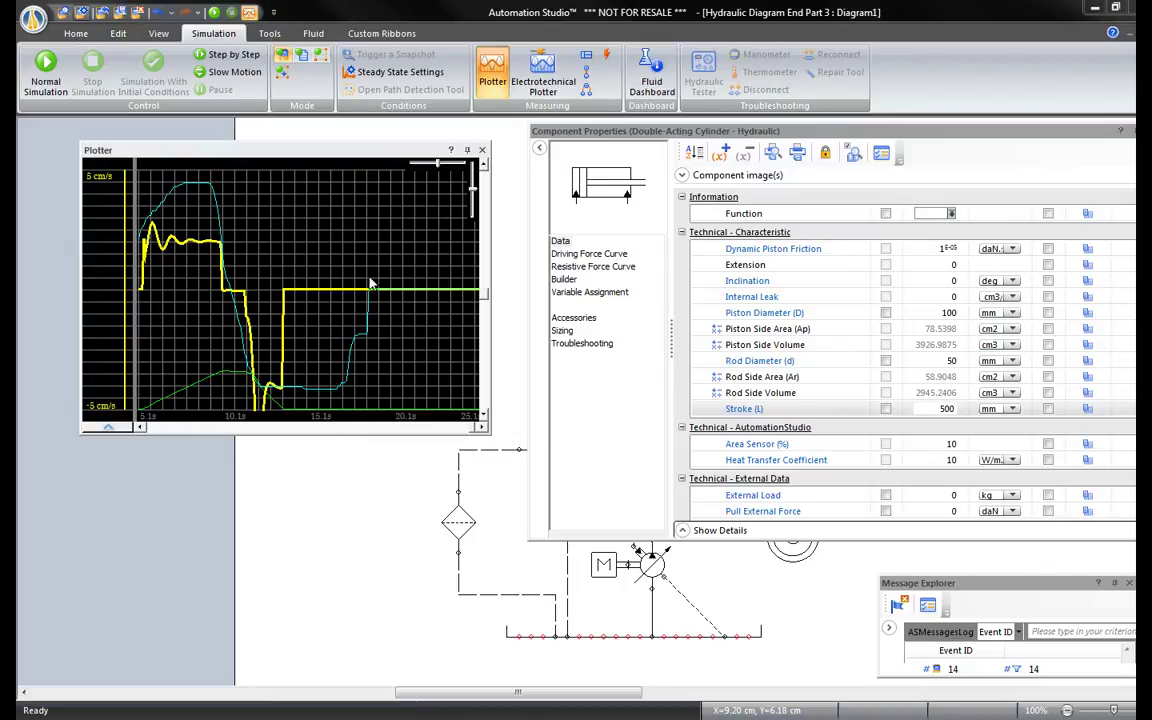
left_click_drag(330, 155, 293, 143)
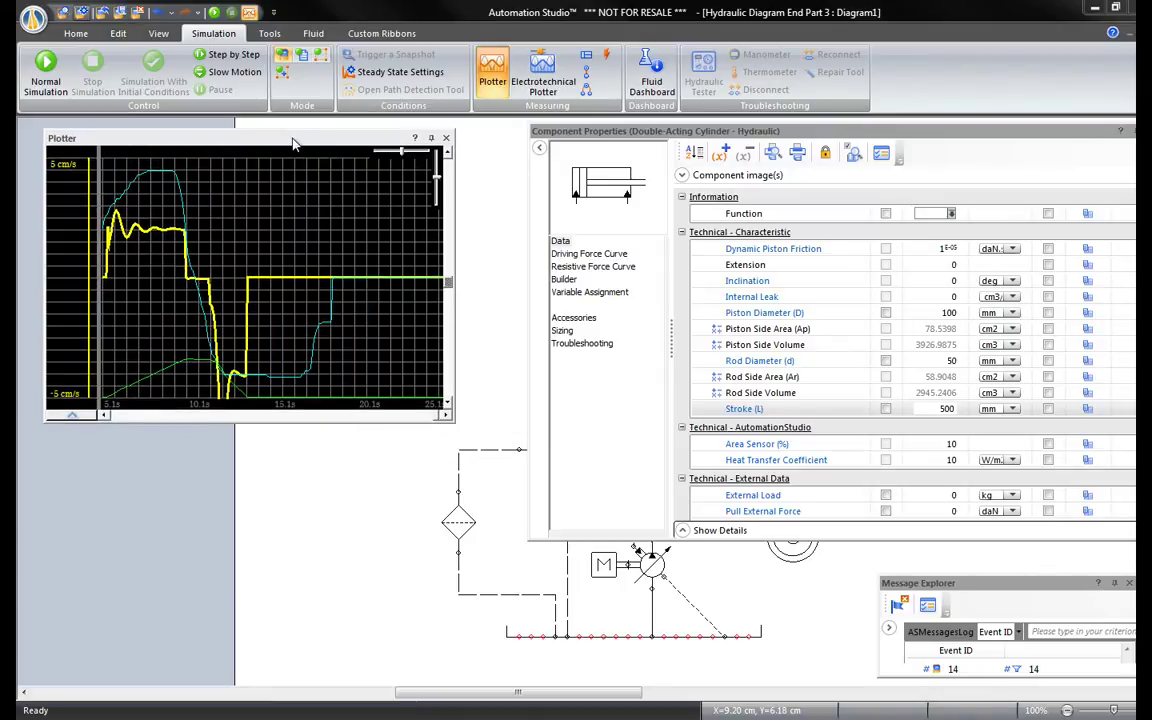
left_click_drag(565, 130, 508, 258)
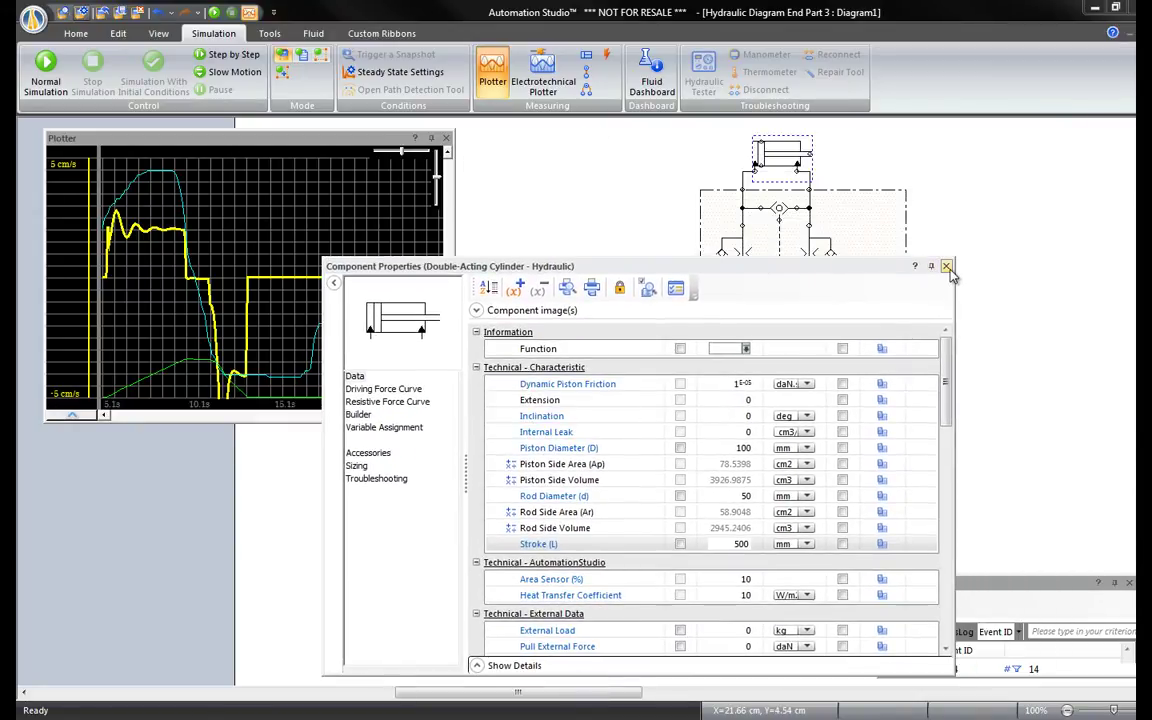
Step: Run a new simulation, turning steering wheel WH1 to move the cylinder, then stop it
left_click(215, 13)
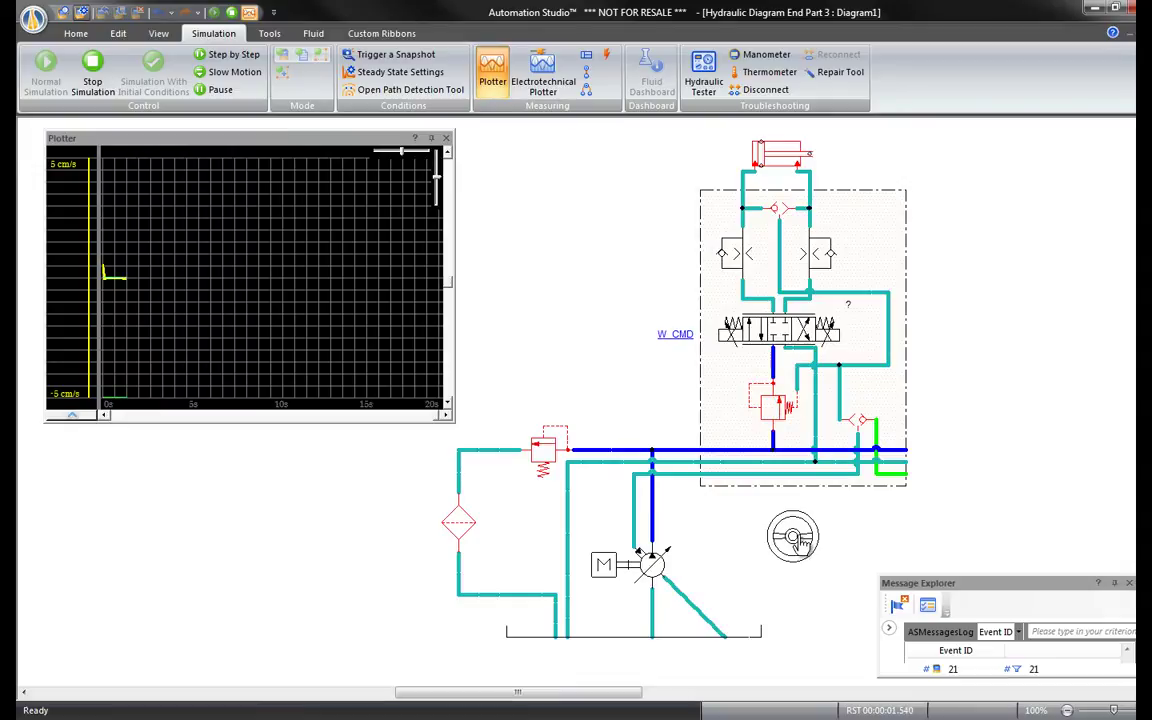
left_click(795, 540)
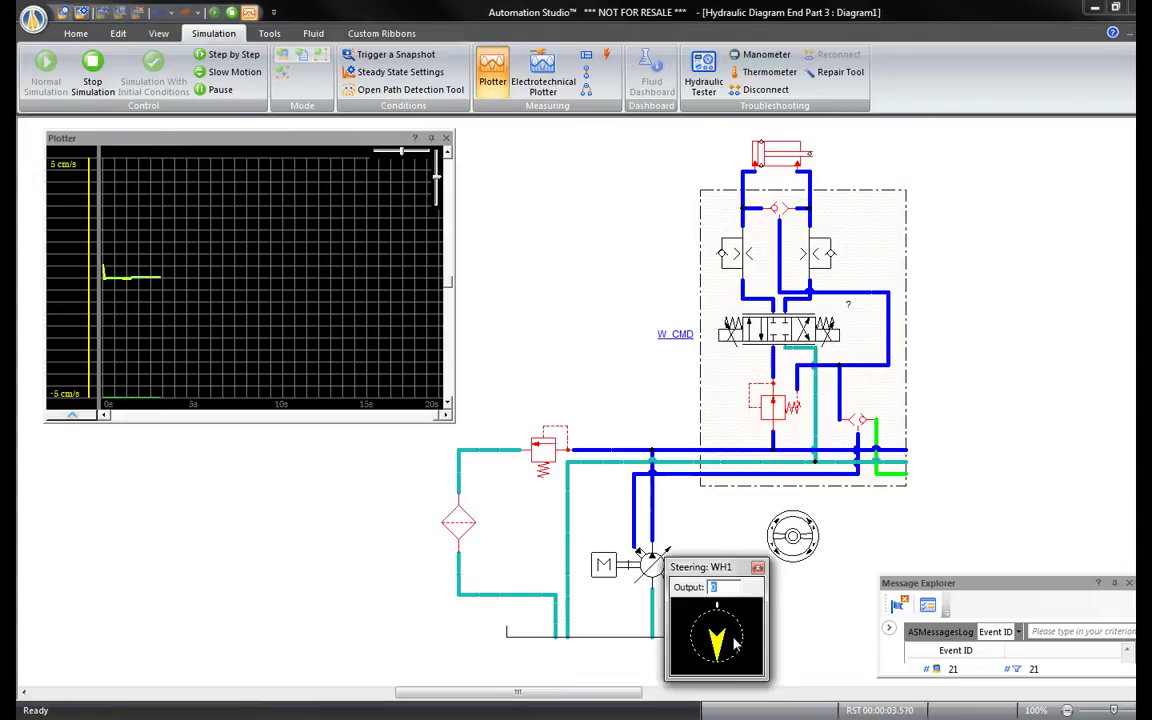
mouse_move(718, 655)
left_mouse_down()
mouse_move(708, 636)
mouse_move(718, 618)
mouse_move(727, 636)
mouse_move(700, 646)
mouse_move(714, 671)
mouse_move(748, 651)
mouse_move(757, 620)
left_mouse_up()
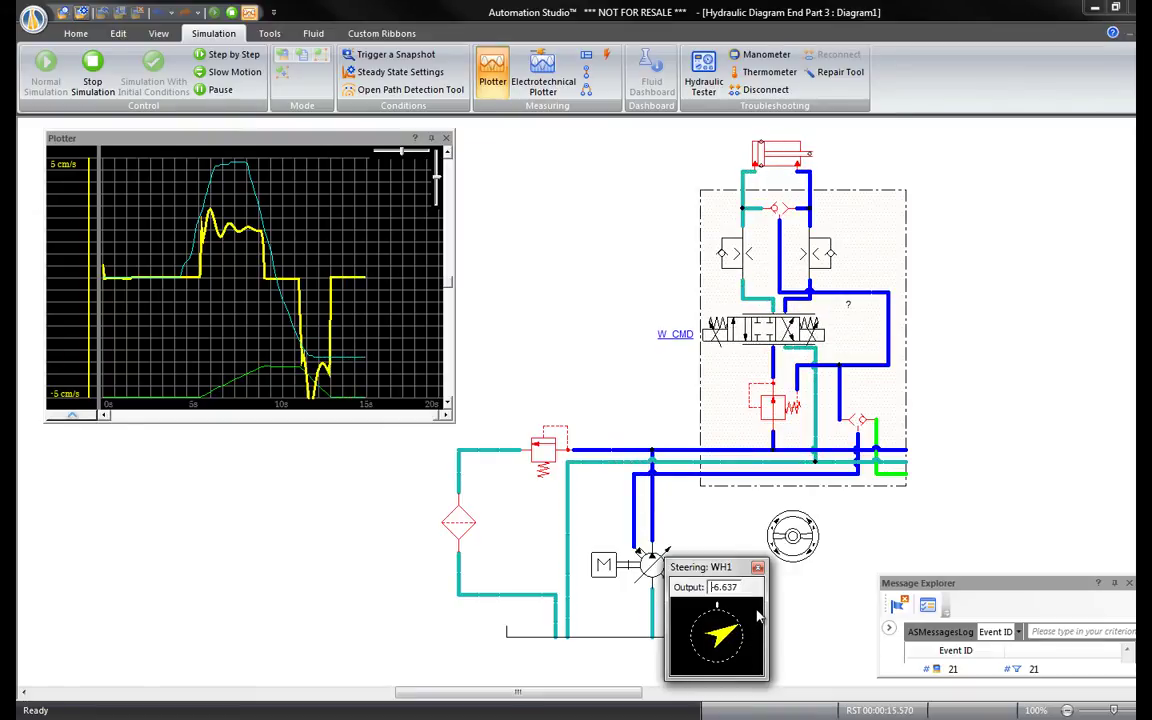
left_click(92, 68)
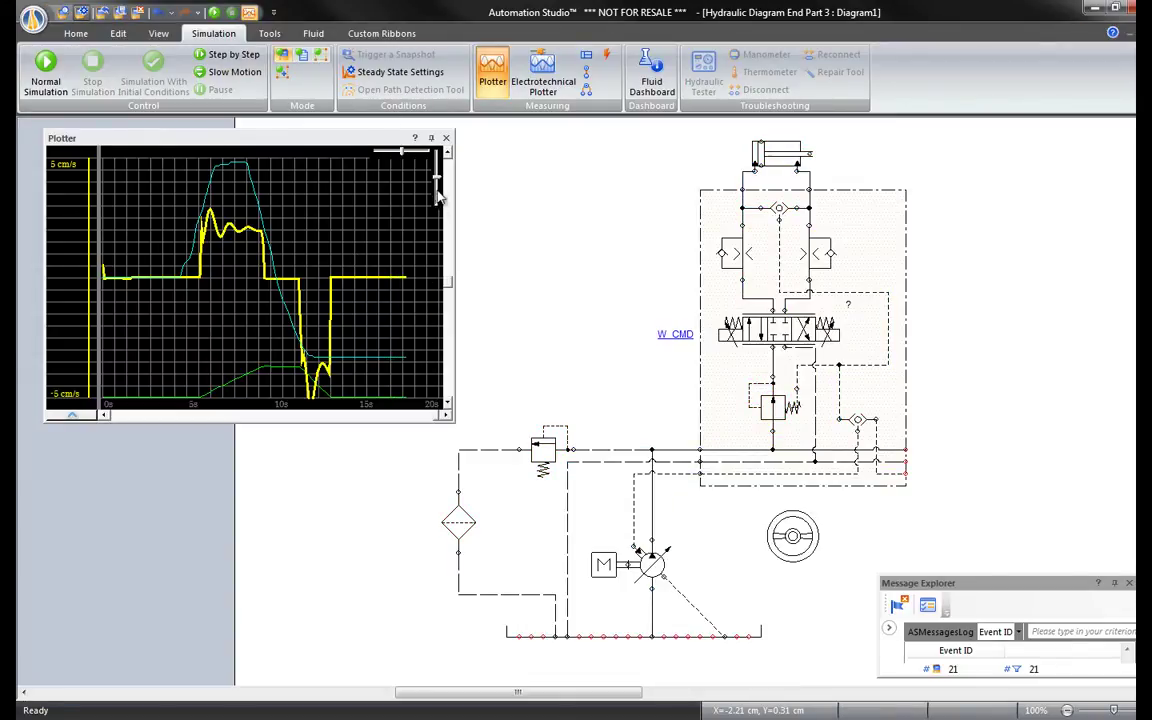
Step: Widen the Plotter's time axis to the full run and stretch the speed scale
left_click(403, 155)
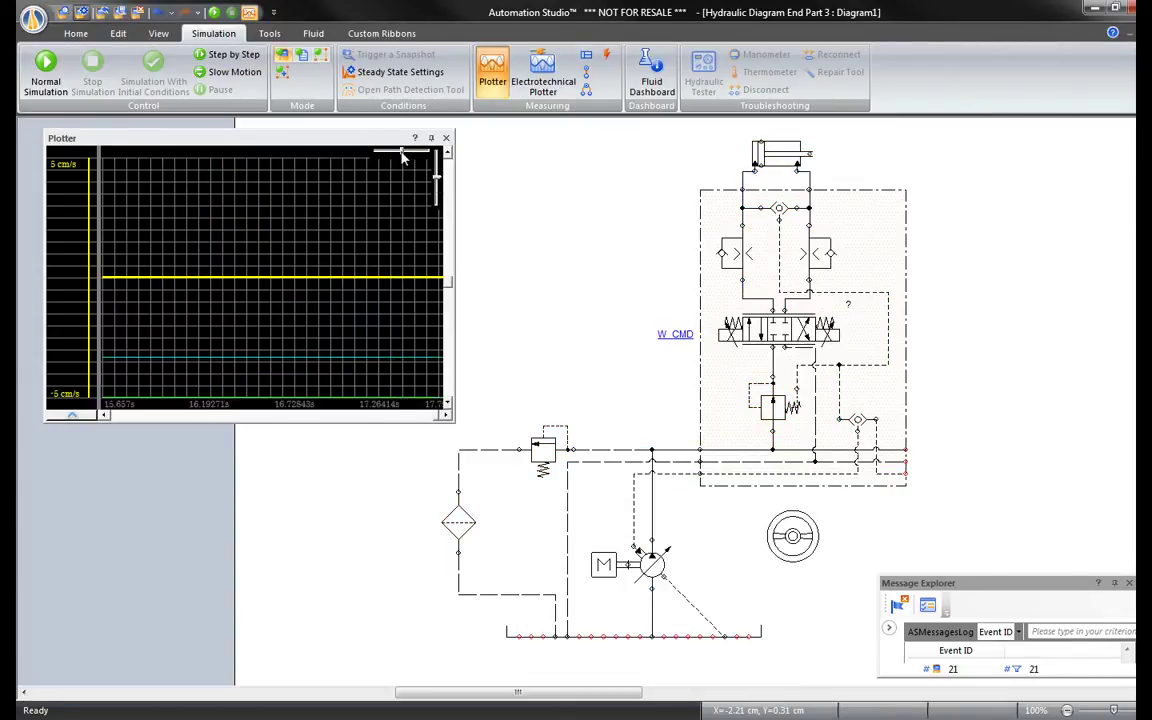
left_click(403, 155)
left_click(403, 155)
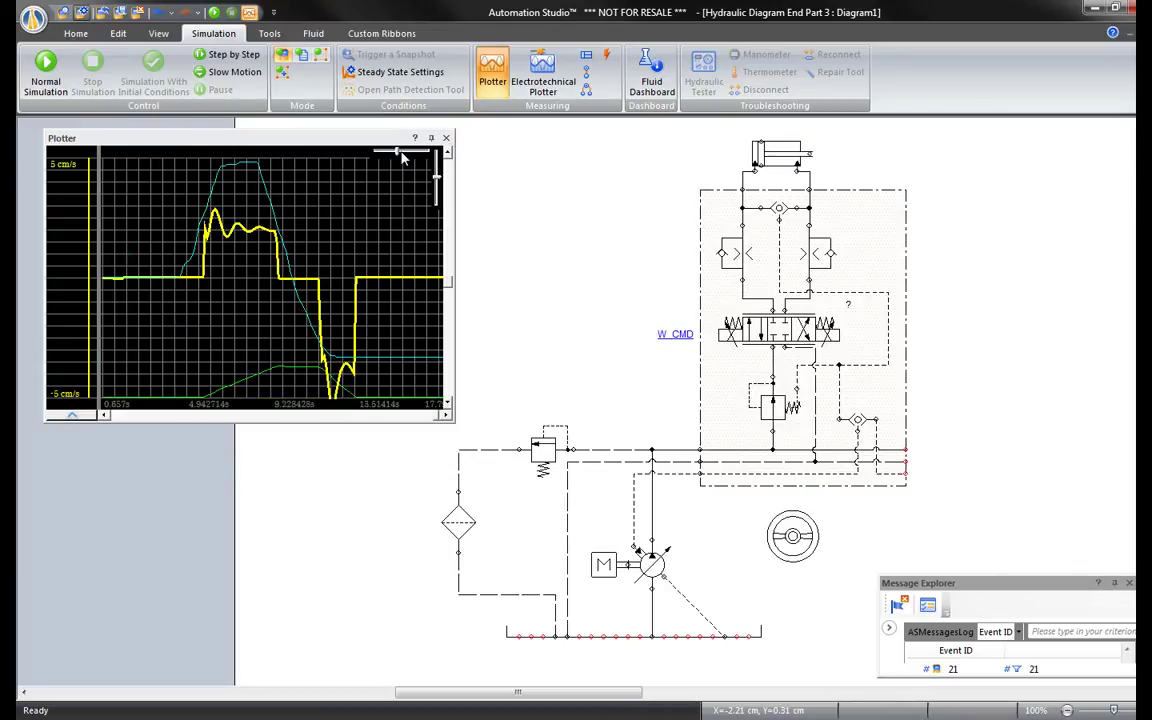
left_click(403, 155)
left_click(403, 155)
left_click_drag(436, 178, 436, 167)
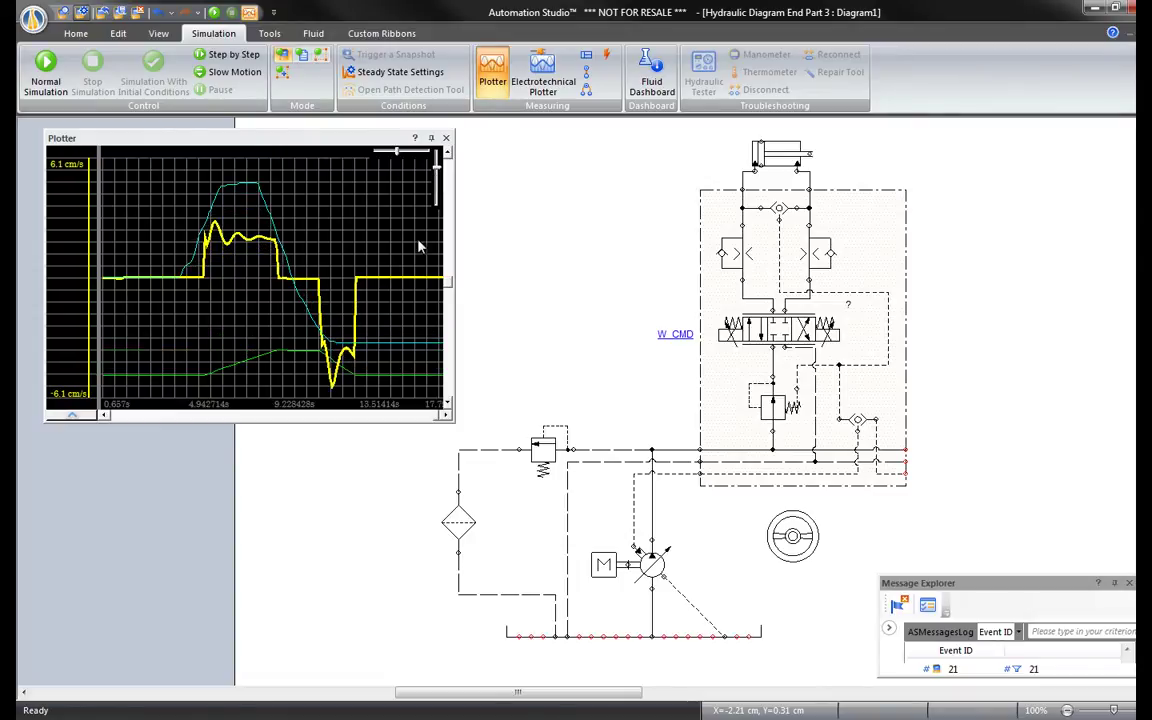
Step: Show the curve table again, apply Zoom Extents, then reset the speed scale to ±5 cm/s
left_click(72, 418)
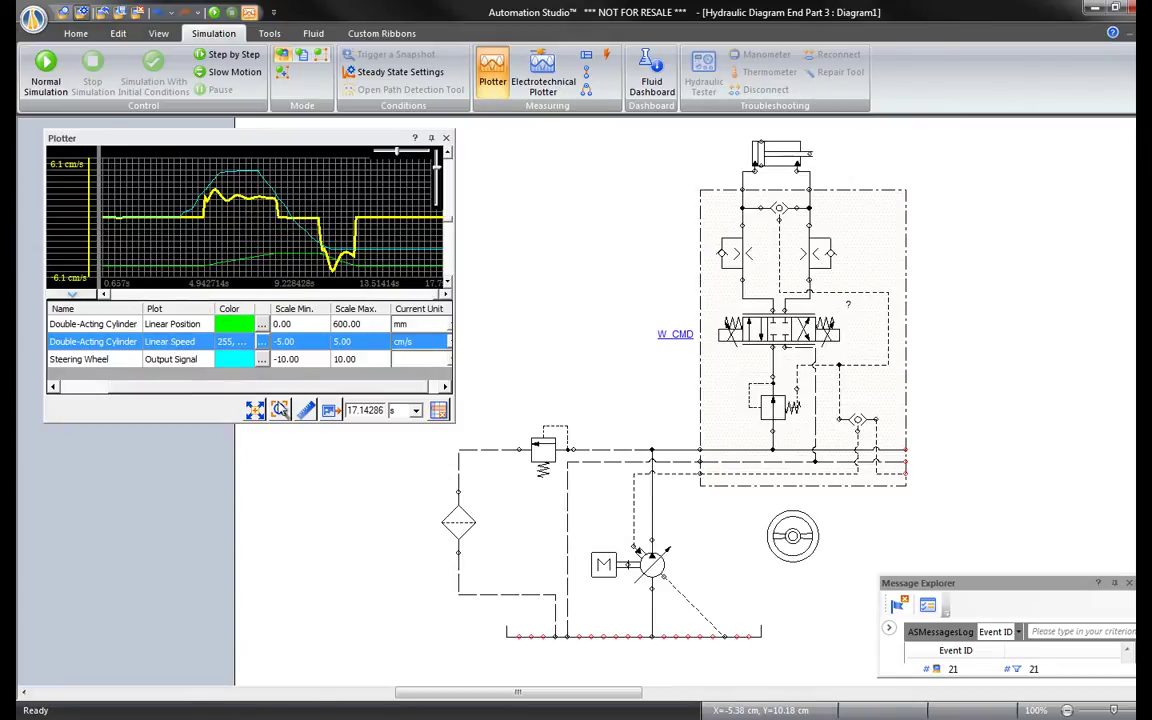
left_click(255, 411)
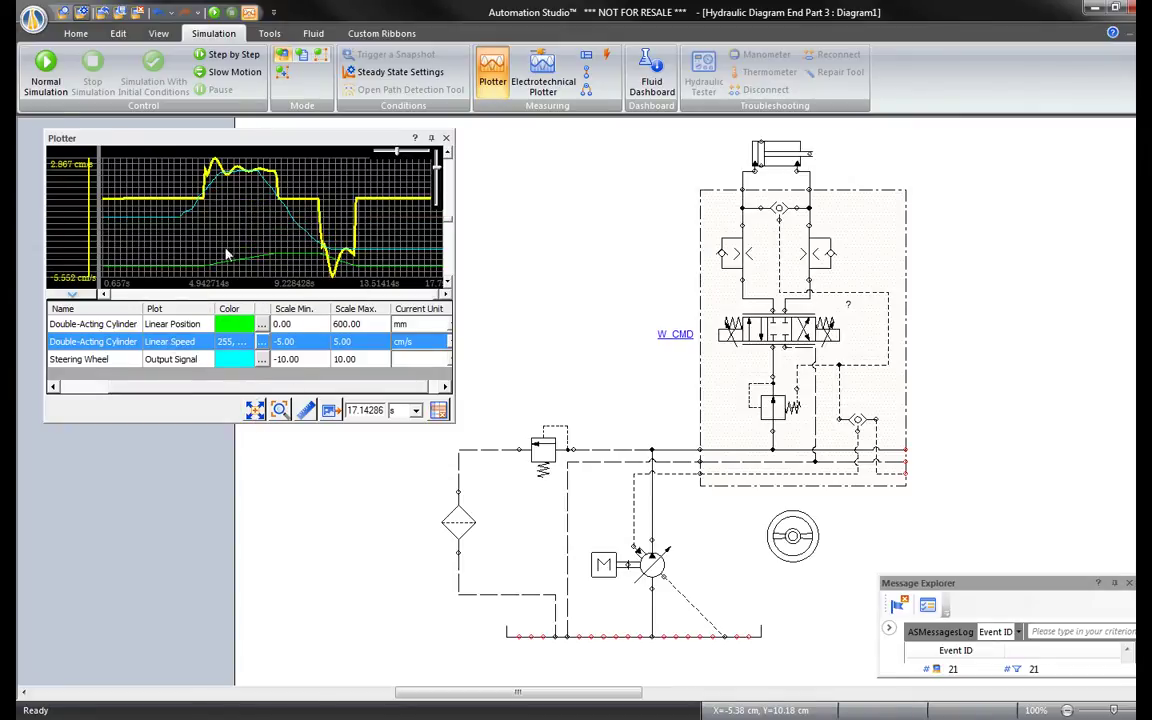
mouse_move(225, 165)
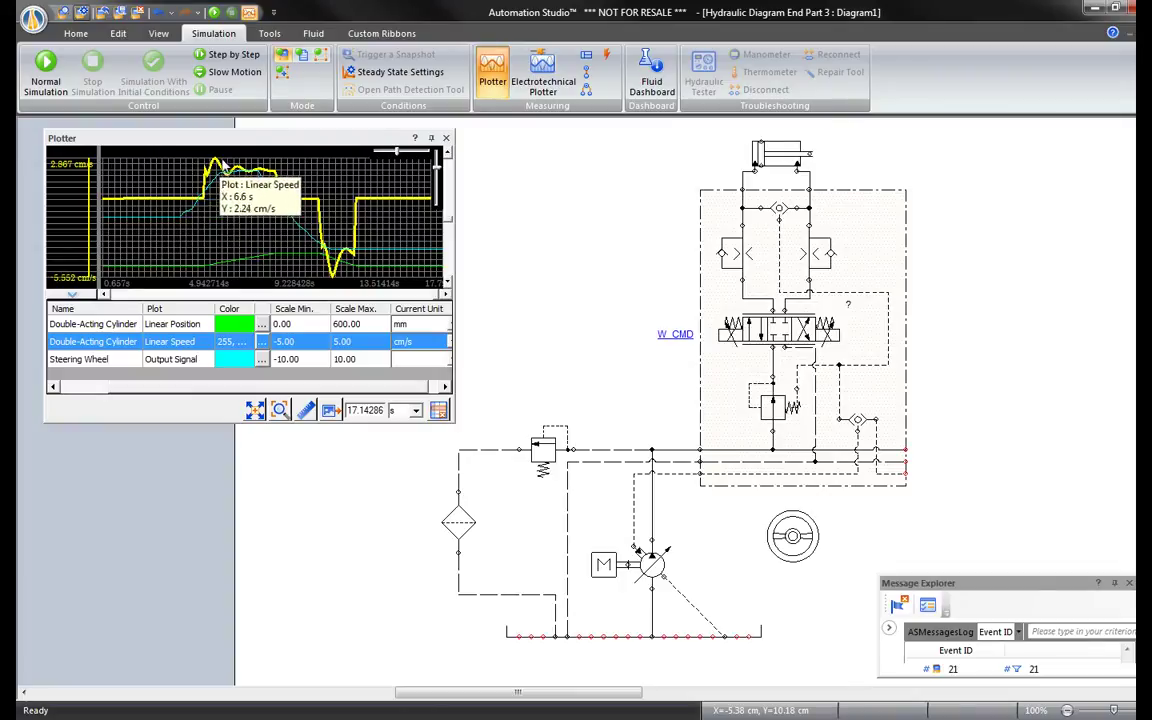
mouse_move(292, 285)
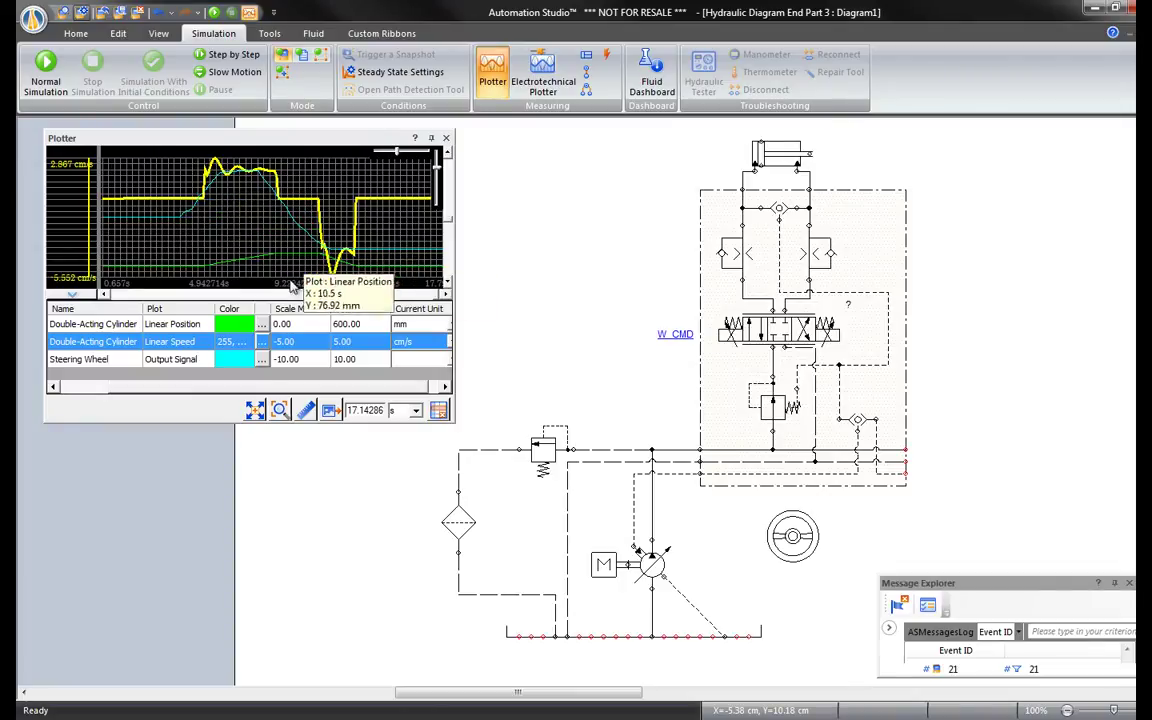
left_click(279, 412)
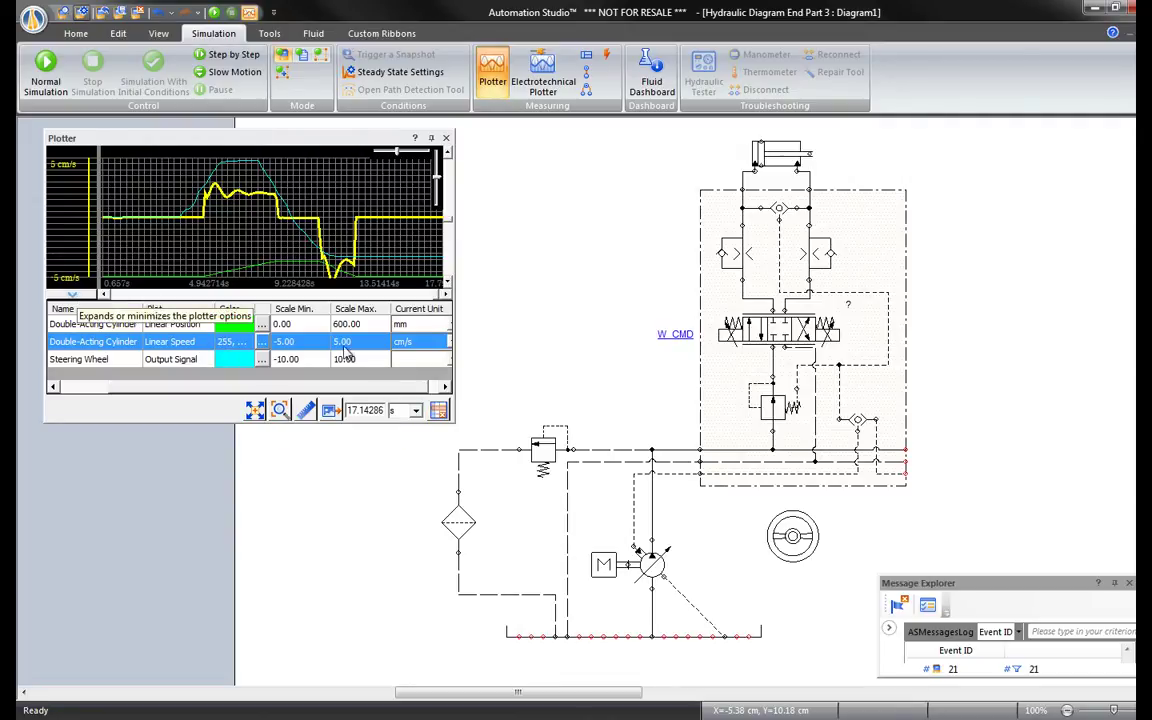
Step: Enlarge the Plotter and draw a measurement line from the speed curve's first peak to read Dx/Dy
left_click_drag(453, 421, 730, 690)
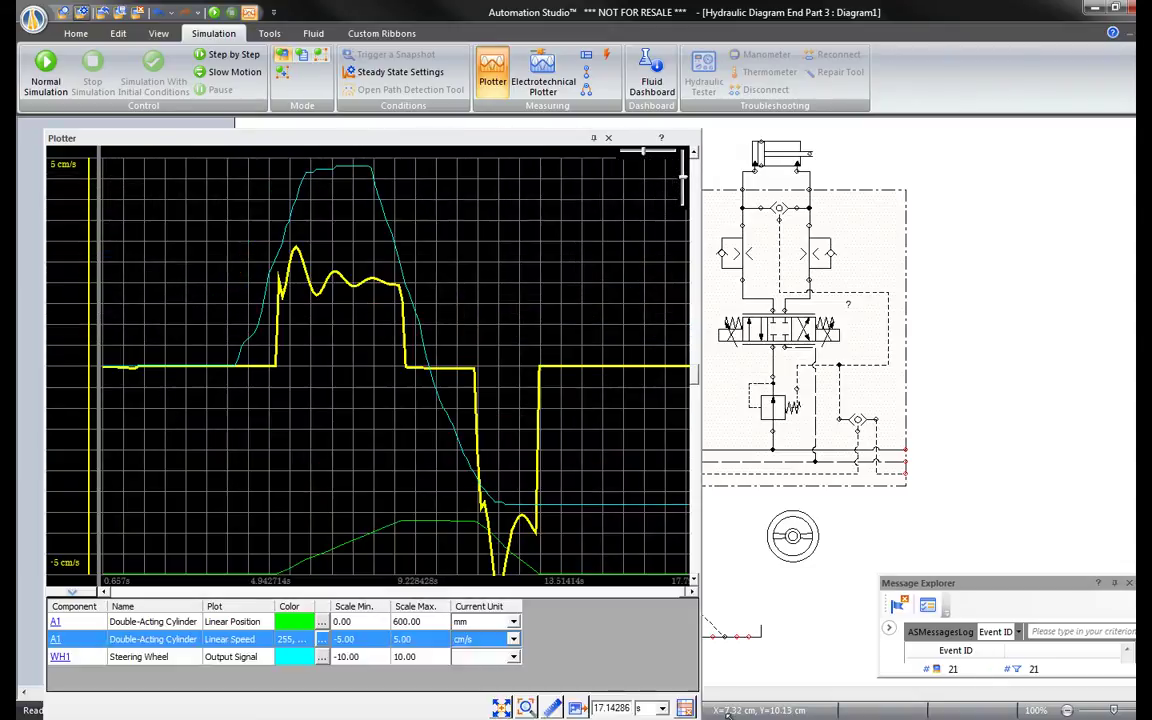
left_click_drag(481, 141, 477, 99)
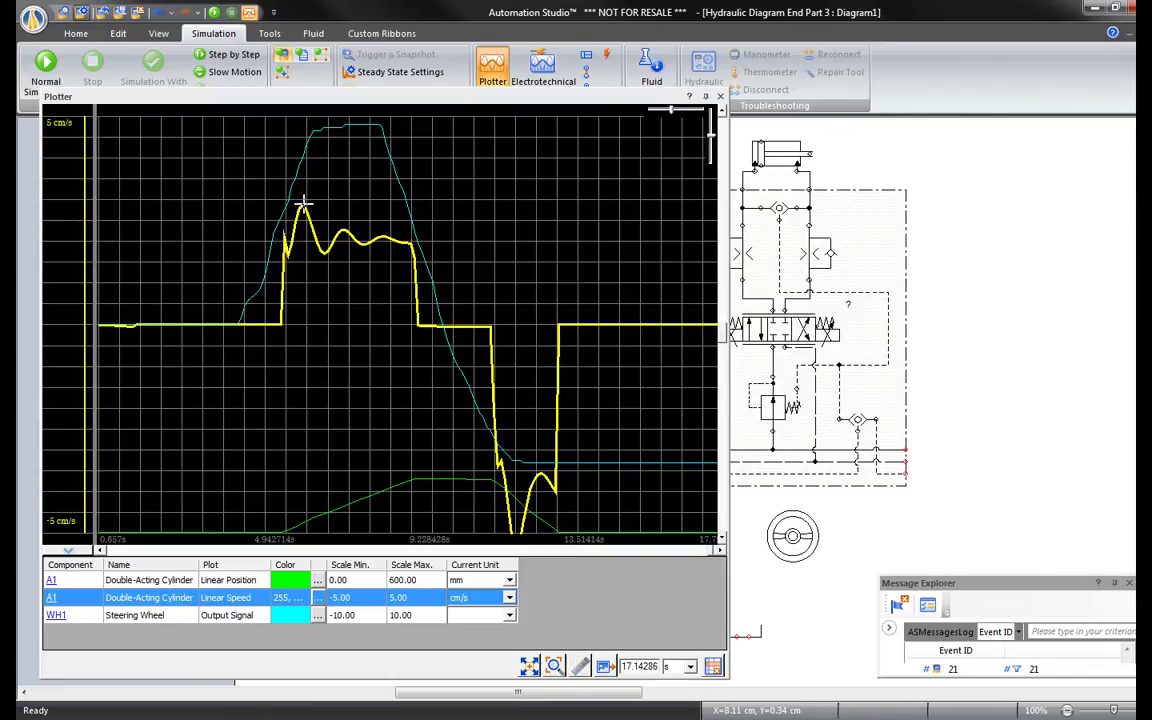
left_click_drag(303, 209, 412, 243)
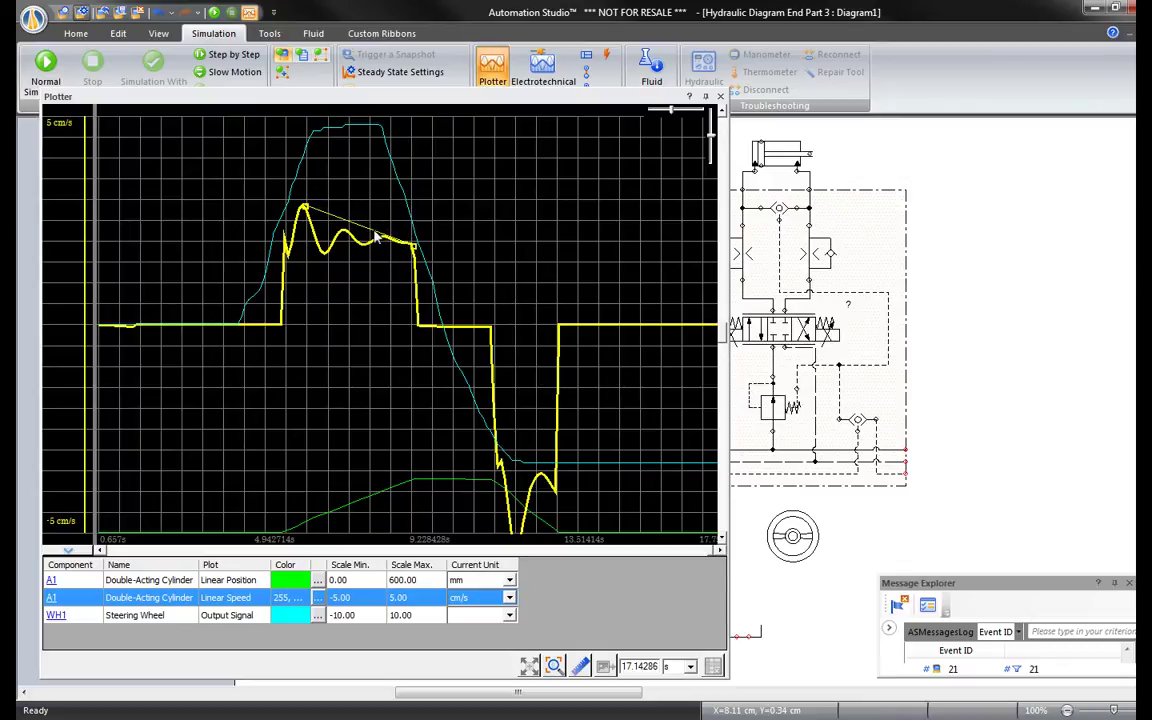
mouse_move(369, 231)
Step: Hide the curve table and shrink the Plotter so the whole circuit is visible
left_click(68, 549)
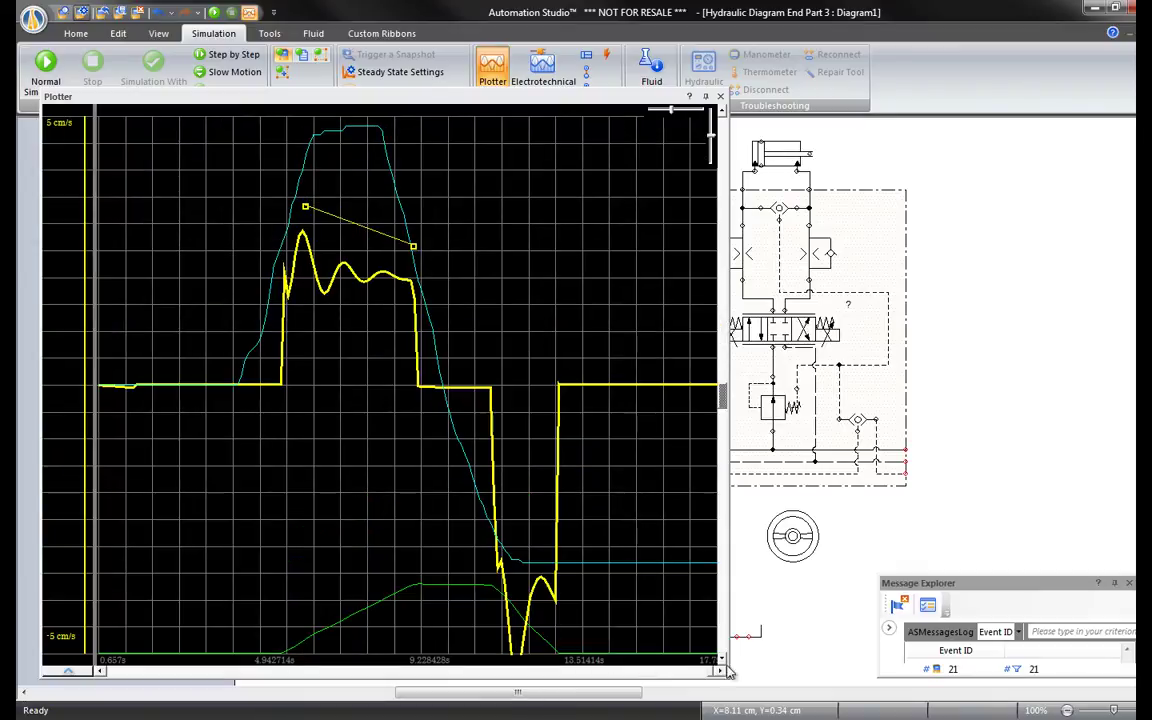
left_click_drag(731, 689, 326, 342)
left_click_drag(228, 101, 232, 149)
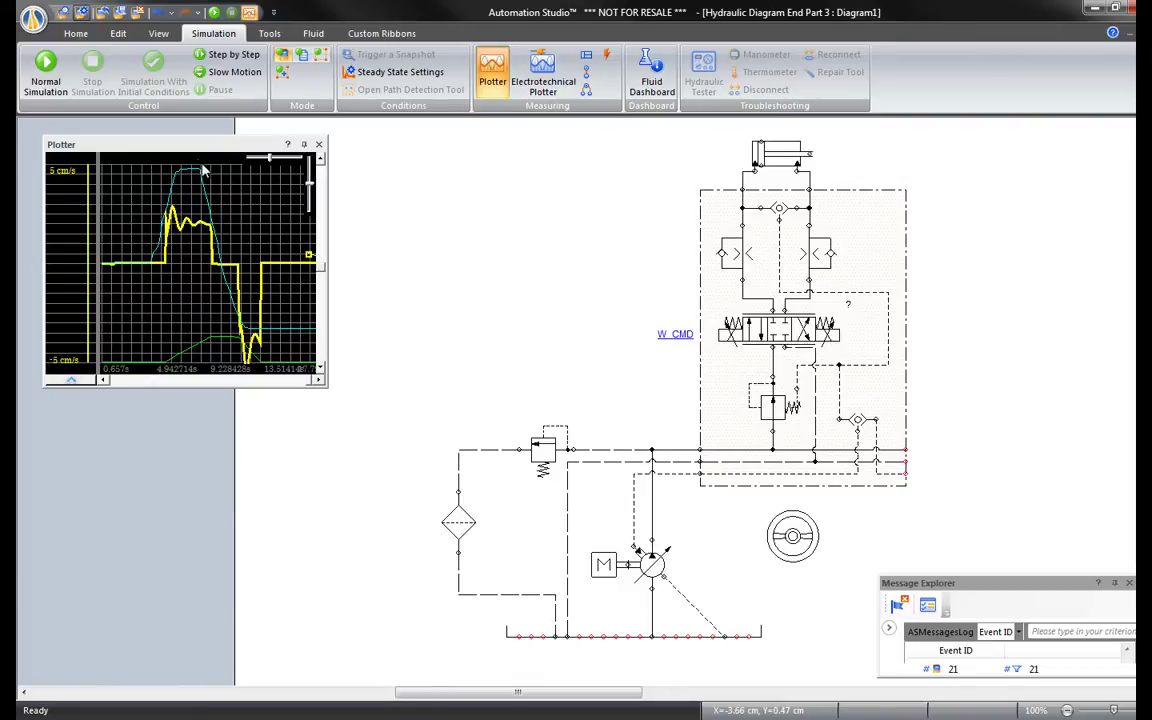
Step: Enlarge the Plotter window and its graph, leaving the component table hidden
left_click(74, 381)
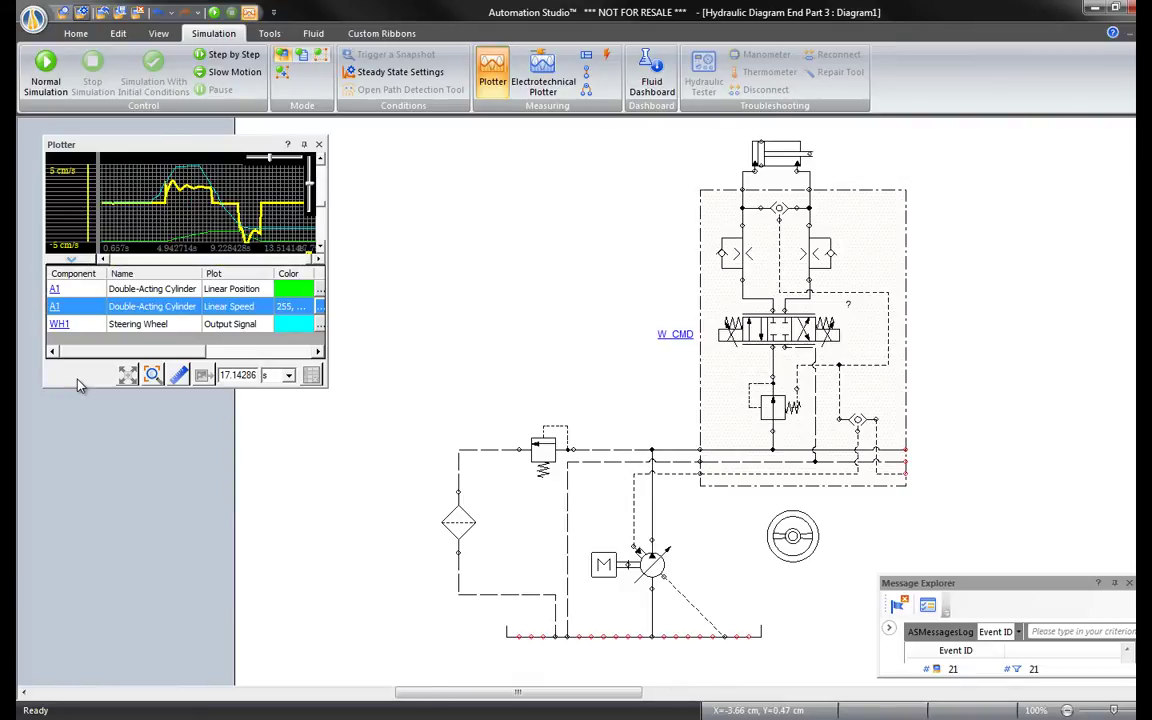
left_click(86, 262)
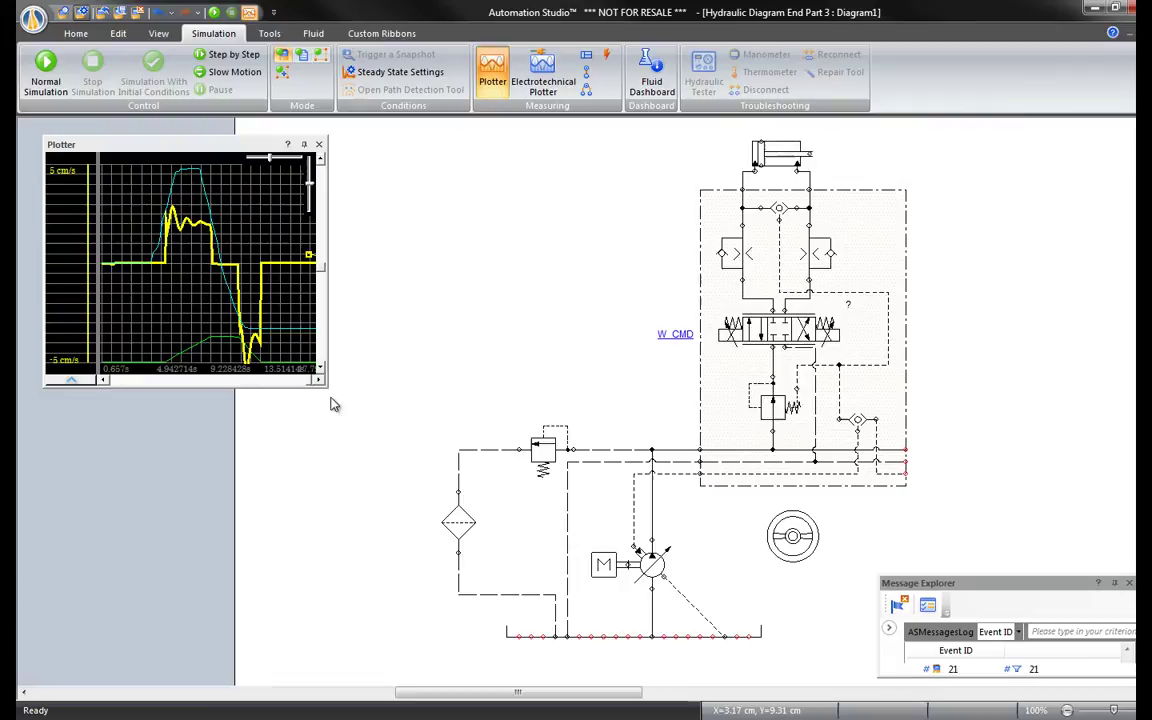
left_click_drag(331, 391, 486, 502)
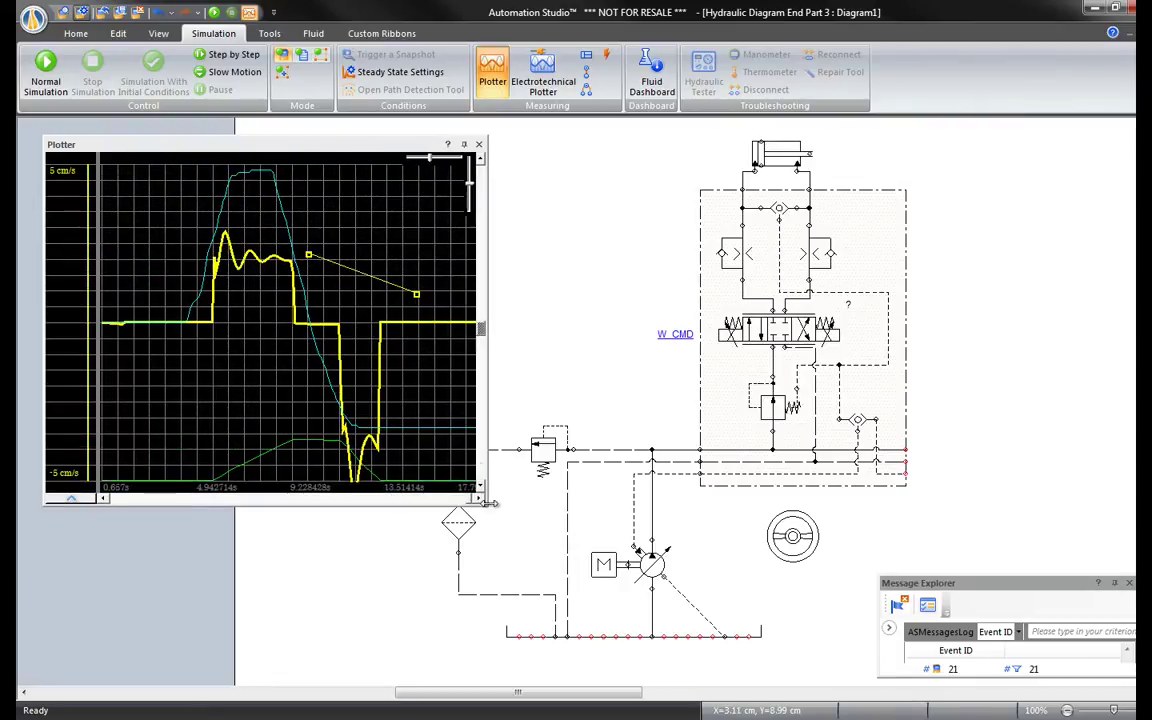
left_click(71, 498)
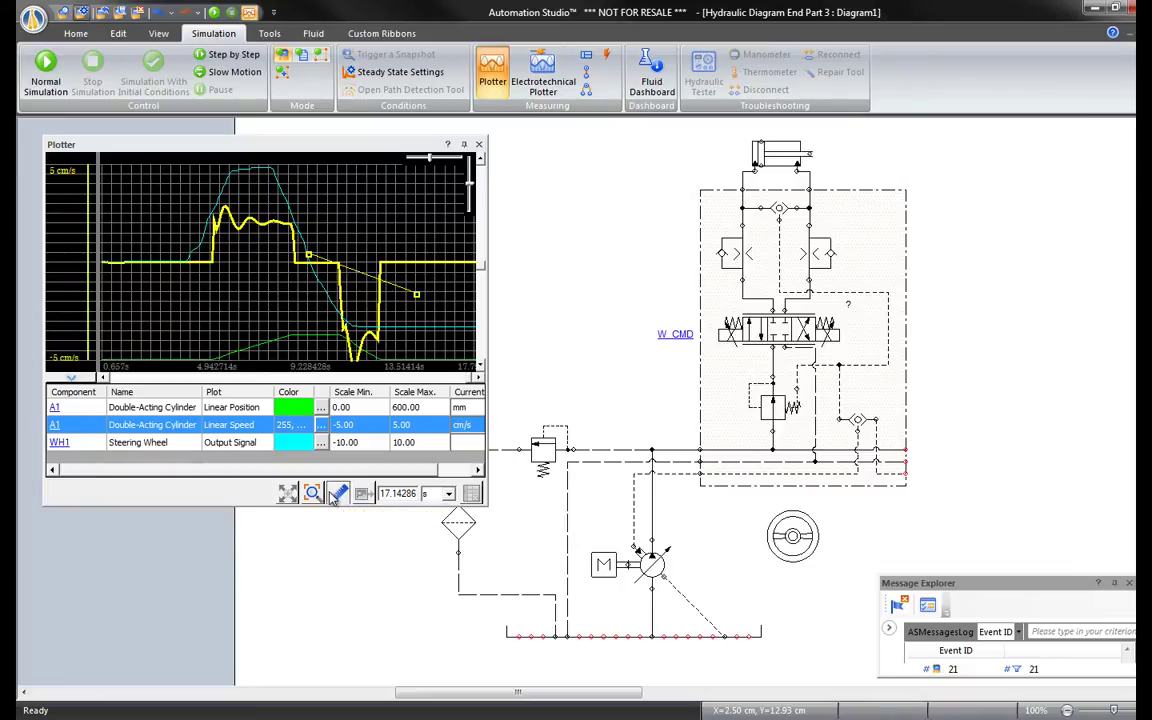
left_click(60, 343)
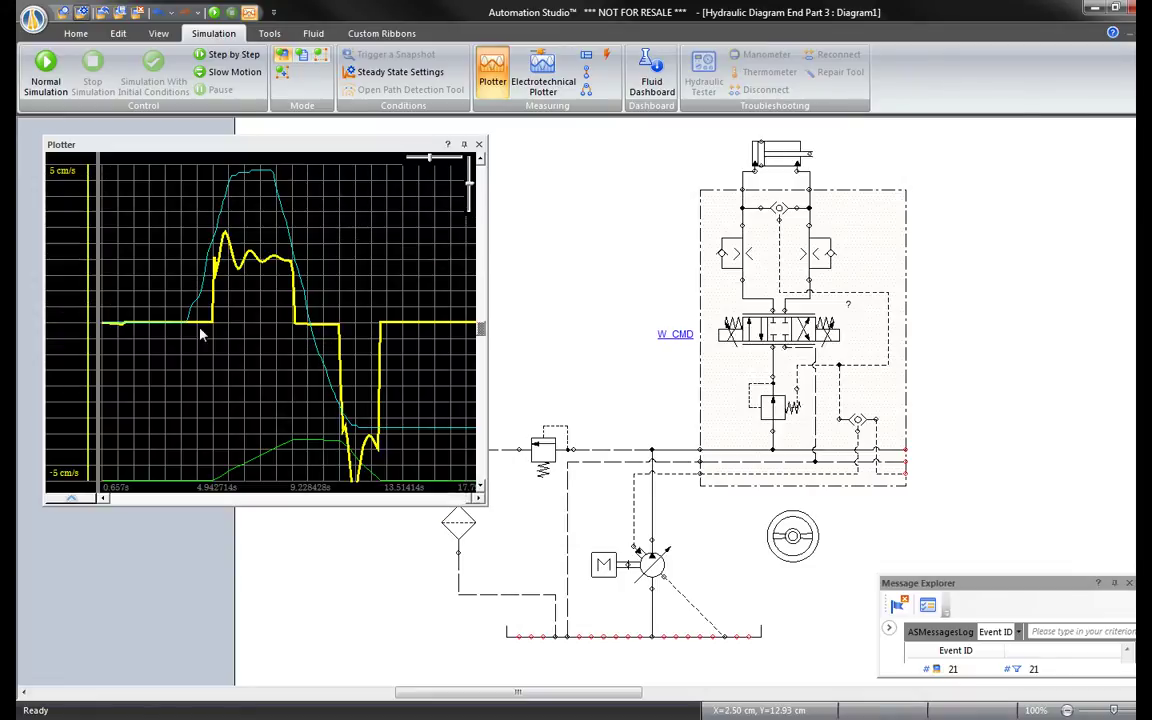
Step: Save the Plotter graph as a BMP image named 'zxczxc'
right_click(311, 240)
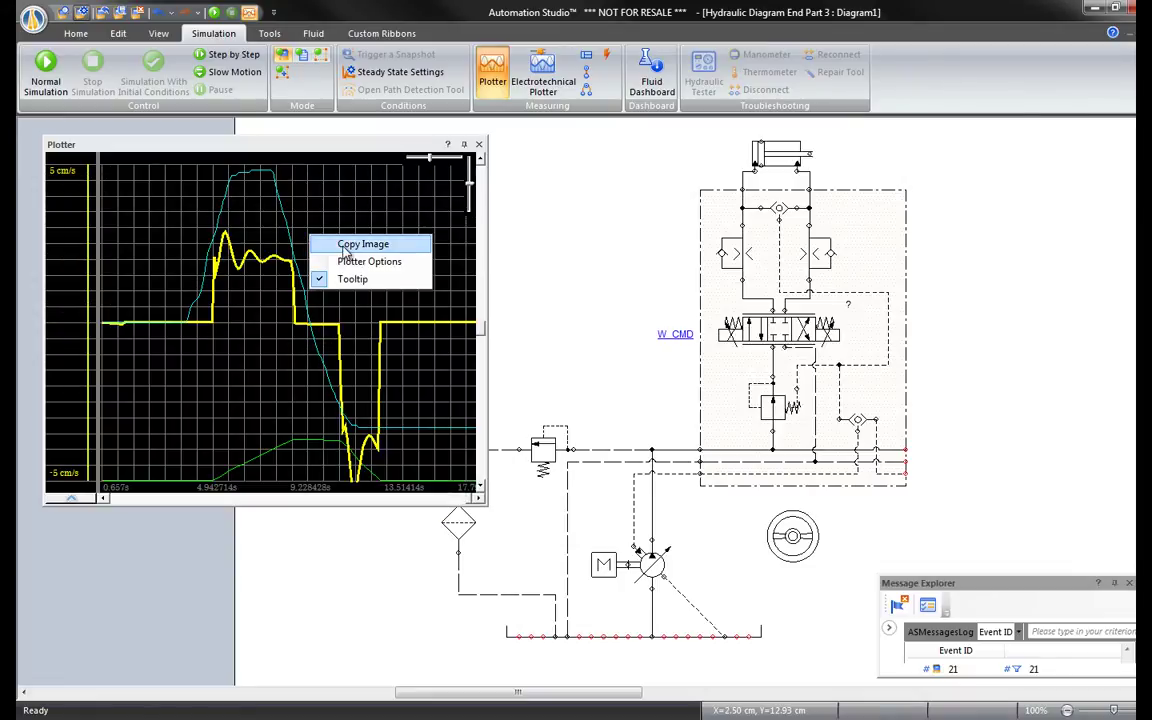
left_click(345, 244)
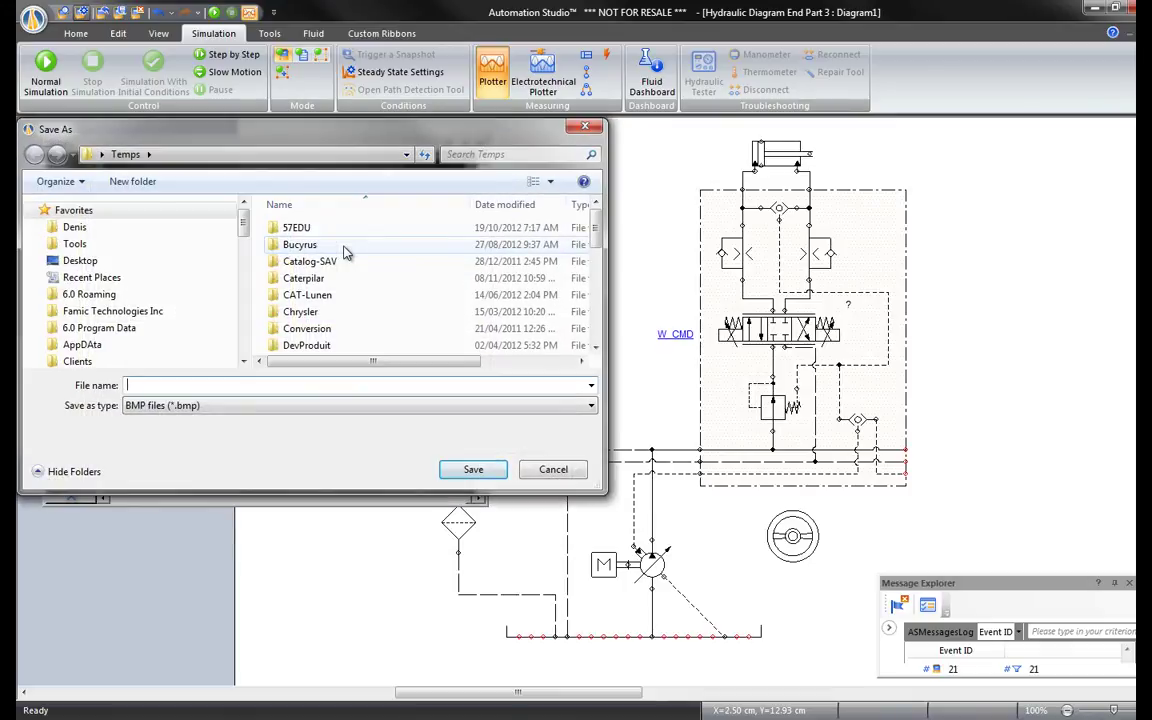
left_click(337, 386)
type("zxczxc")
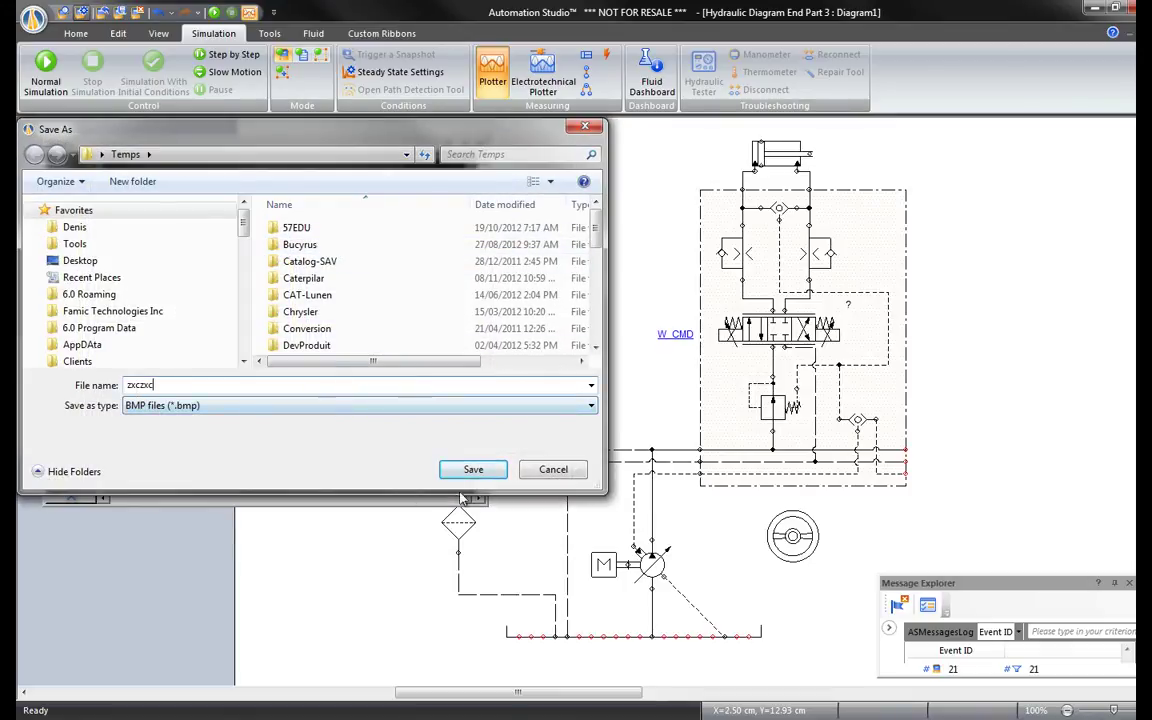
left_click(473, 474)
right_click(596, 303)
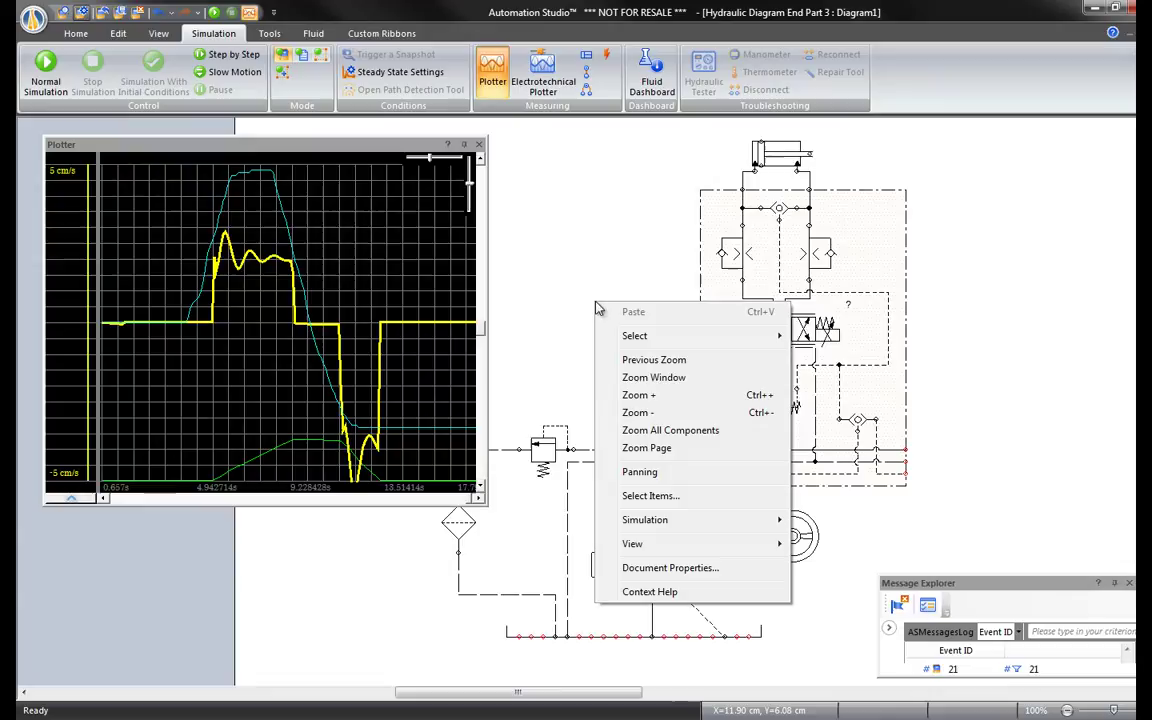
Step: Show the Plotter's component table and select only the WH1 Steering Wheel curve
left_click(66, 503)
left_click_drag(66, 408, 66, 447)
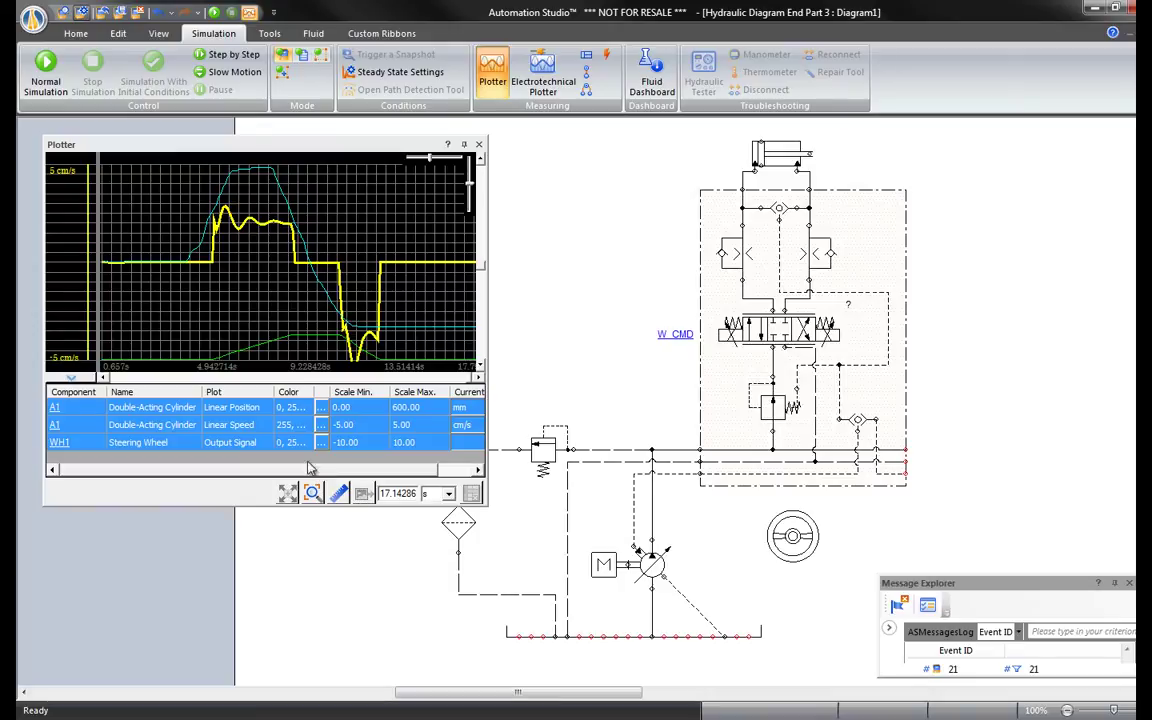
left_click(230, 442)
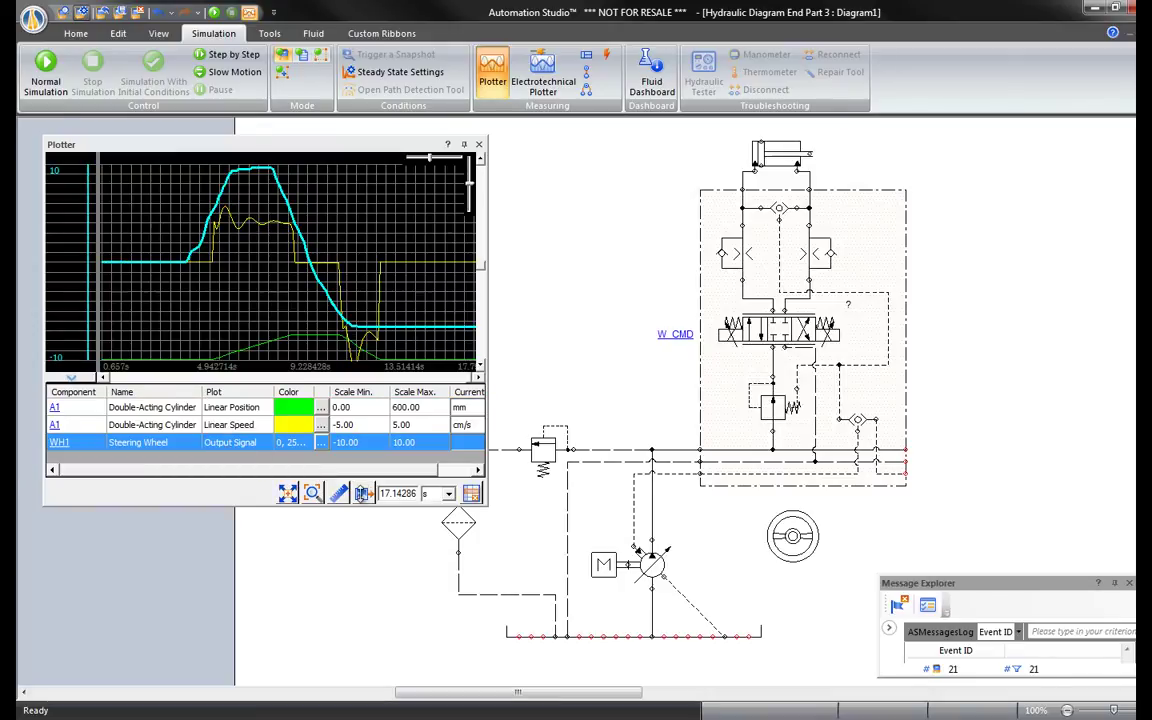
Step: Export the Steering Wheel curve data as text, saved as Test.txt on the Desktop
left_click(327, 447)
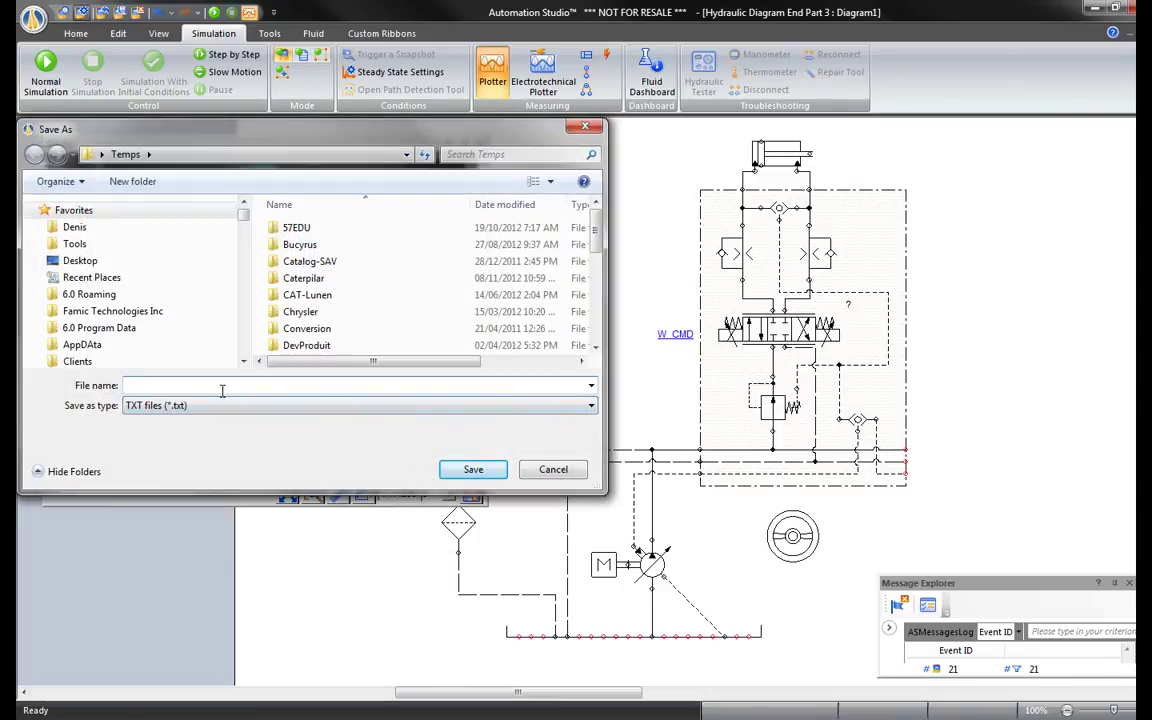
type("Test")
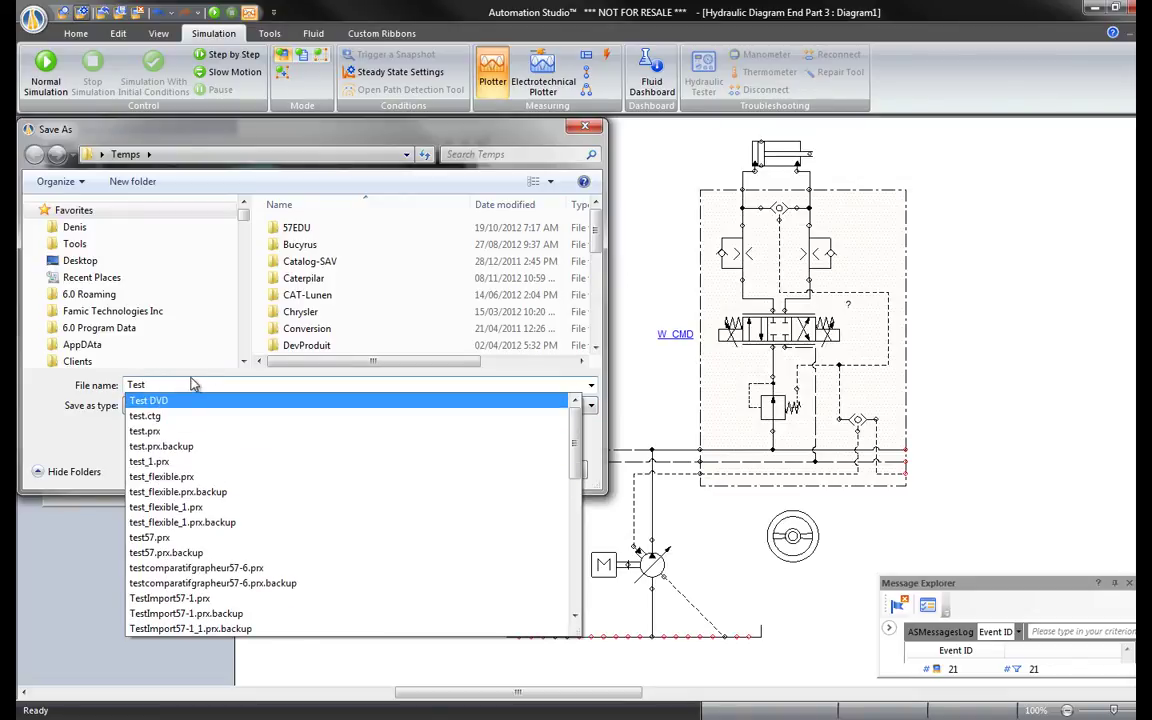
left_click(166, 358)
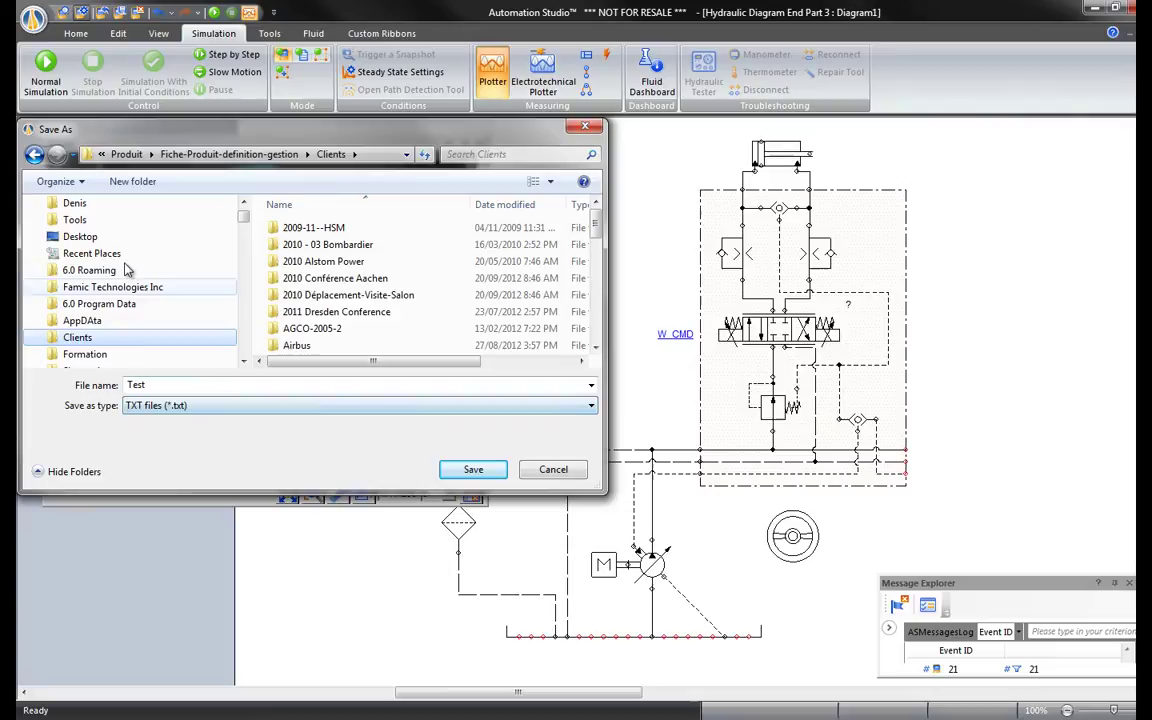
left_click(80, 236)
left_click(473, 470)
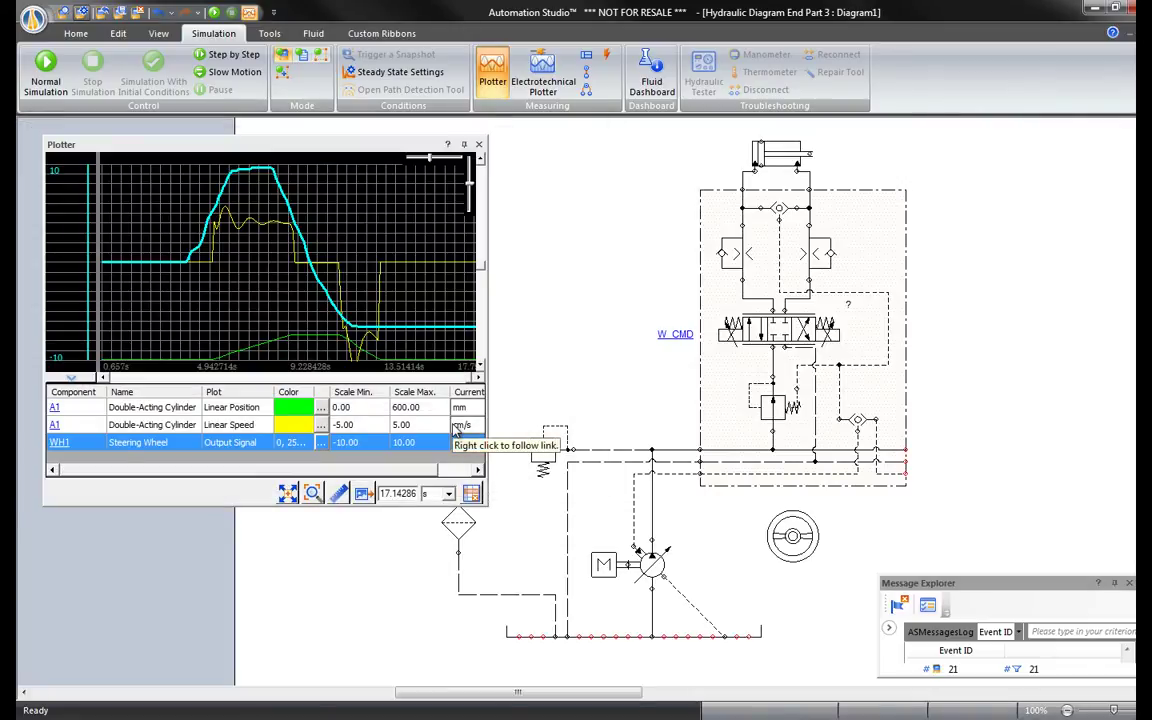
key("alt+Tab")
Step: Open Test.txt in Notepad, scroll through its time and Output Signal values, then close it
double_click(500, 582)
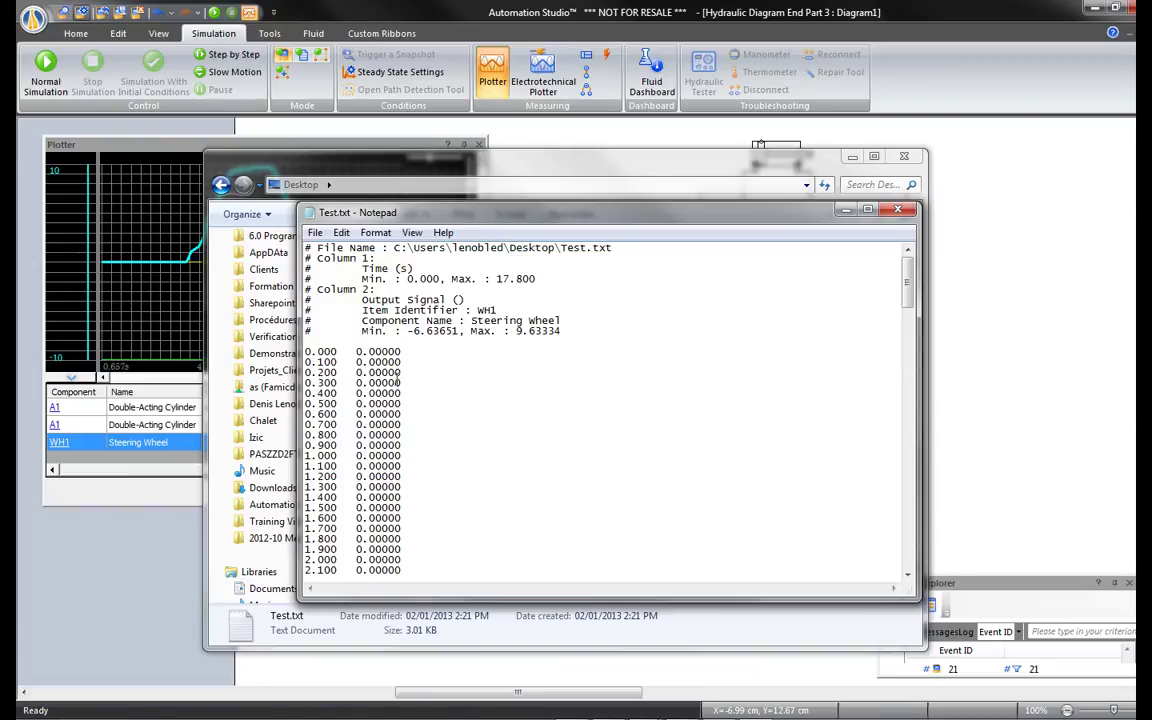
scroll(397, 383, "down", 17)
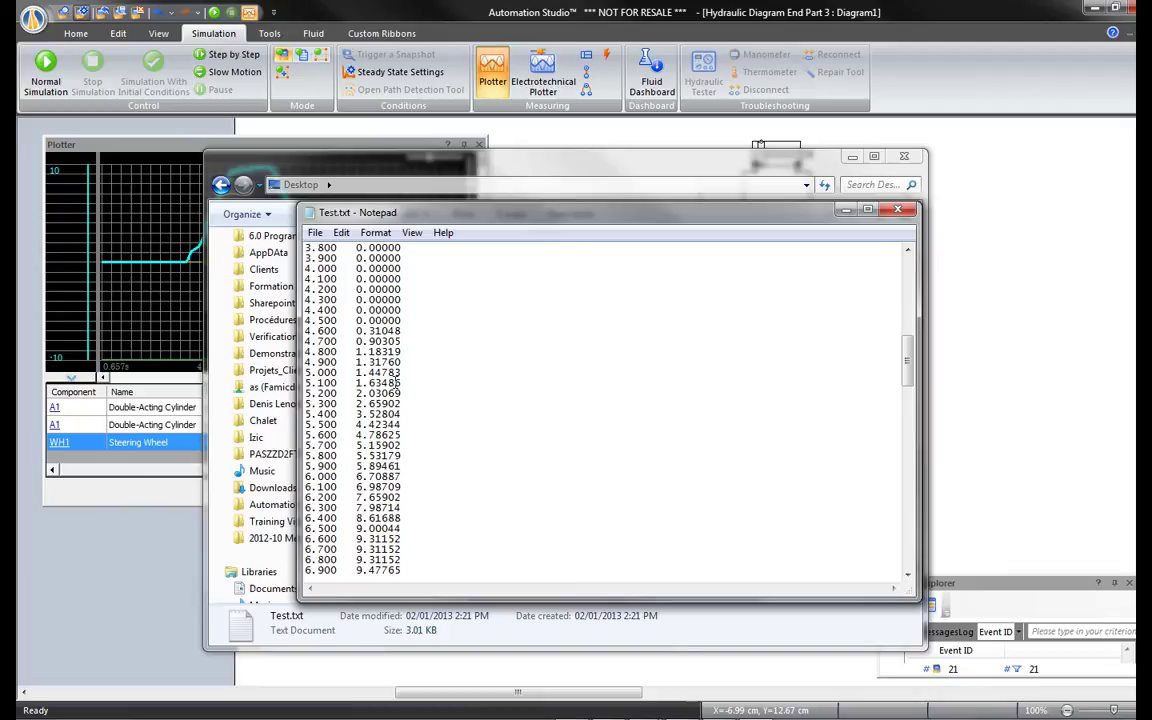
scroll(332, 487, "up", 17)
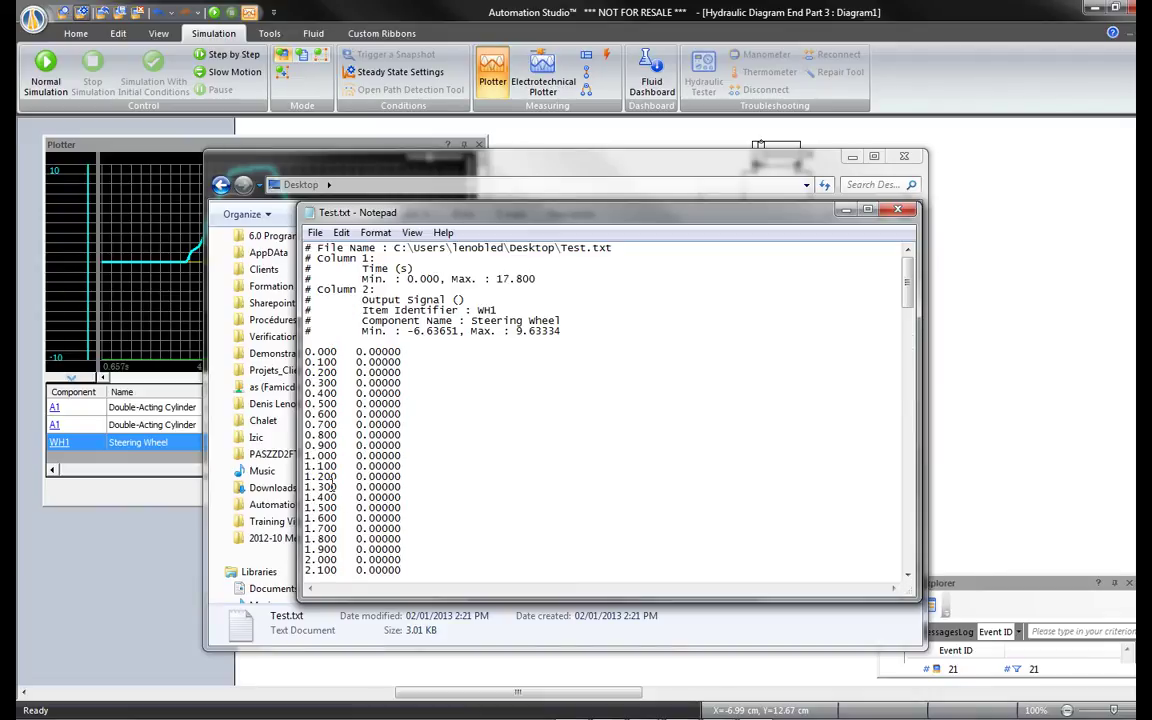
left_click(897, 213)
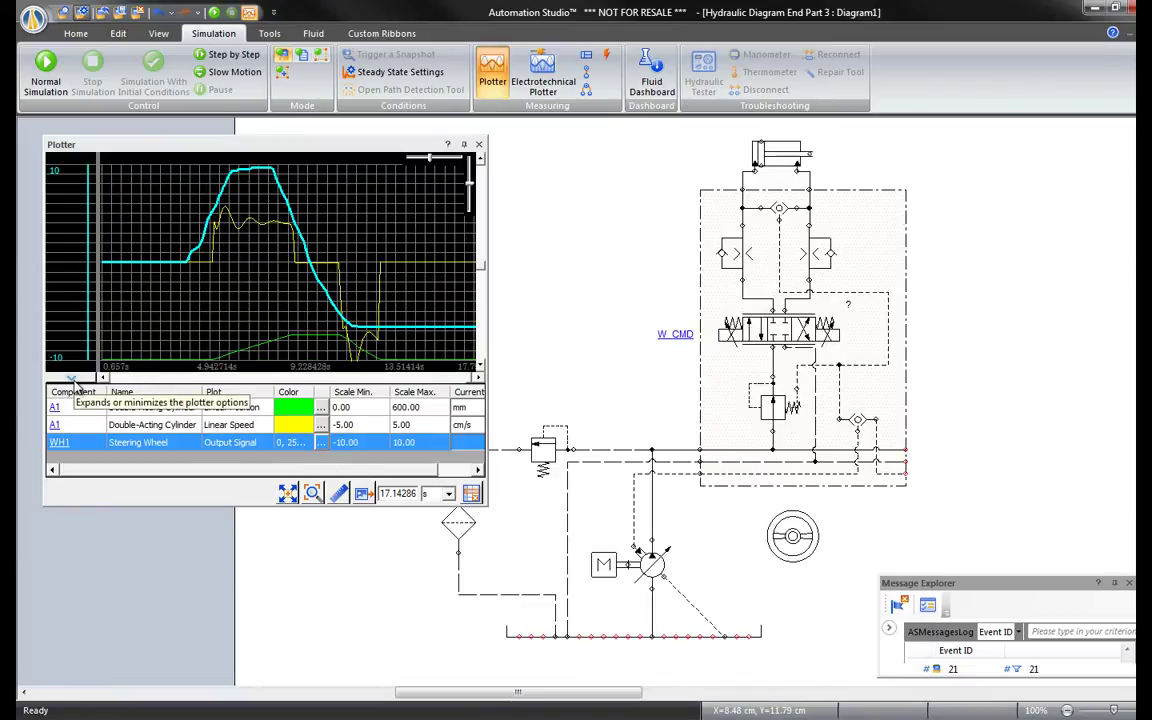
Step: Hide the Plotter's component table and move the Plotter toward the diagram centre
left_click(70, 378)
left_click_drag(312, 142, 497, 152)
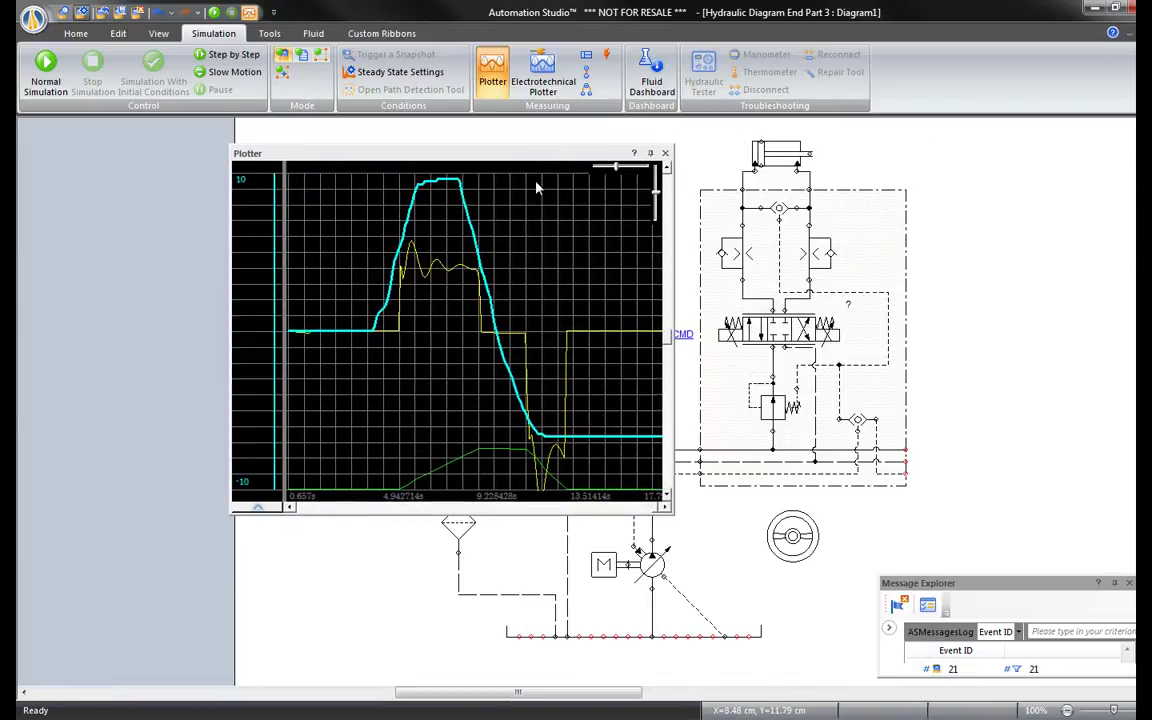
right_click(520, 257)
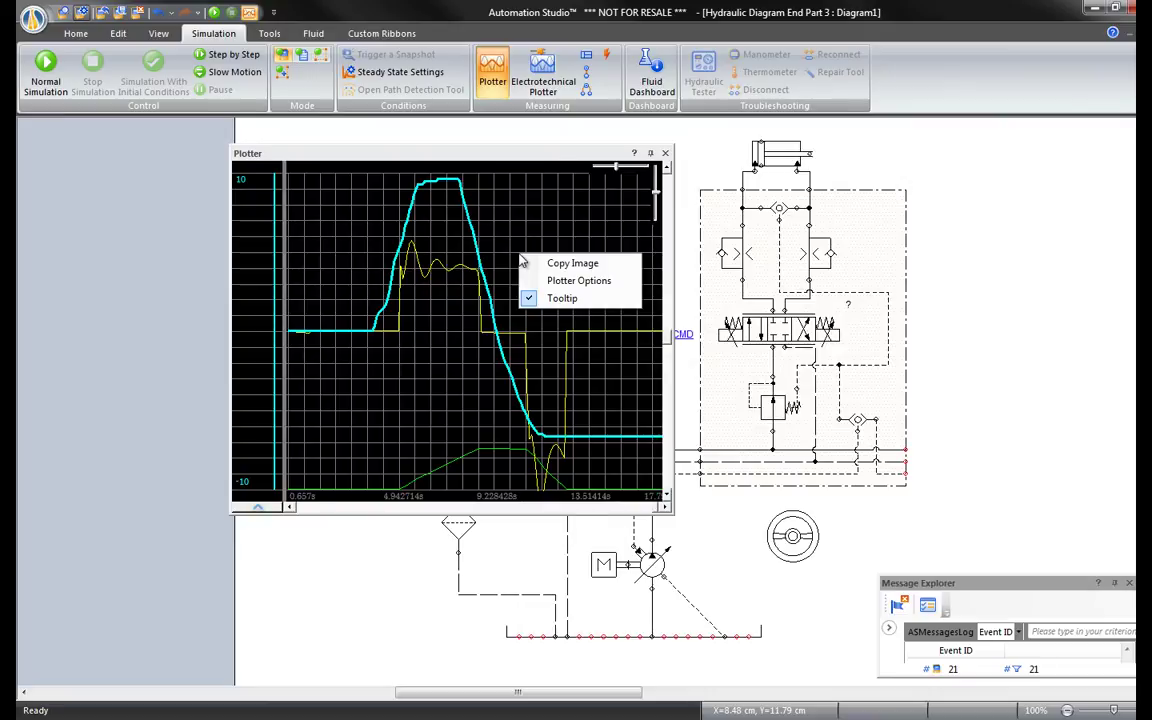
Step: Review the Plotter and Curve Editor Standards in Project Properties, then close the dialog
left_click(565, 284)
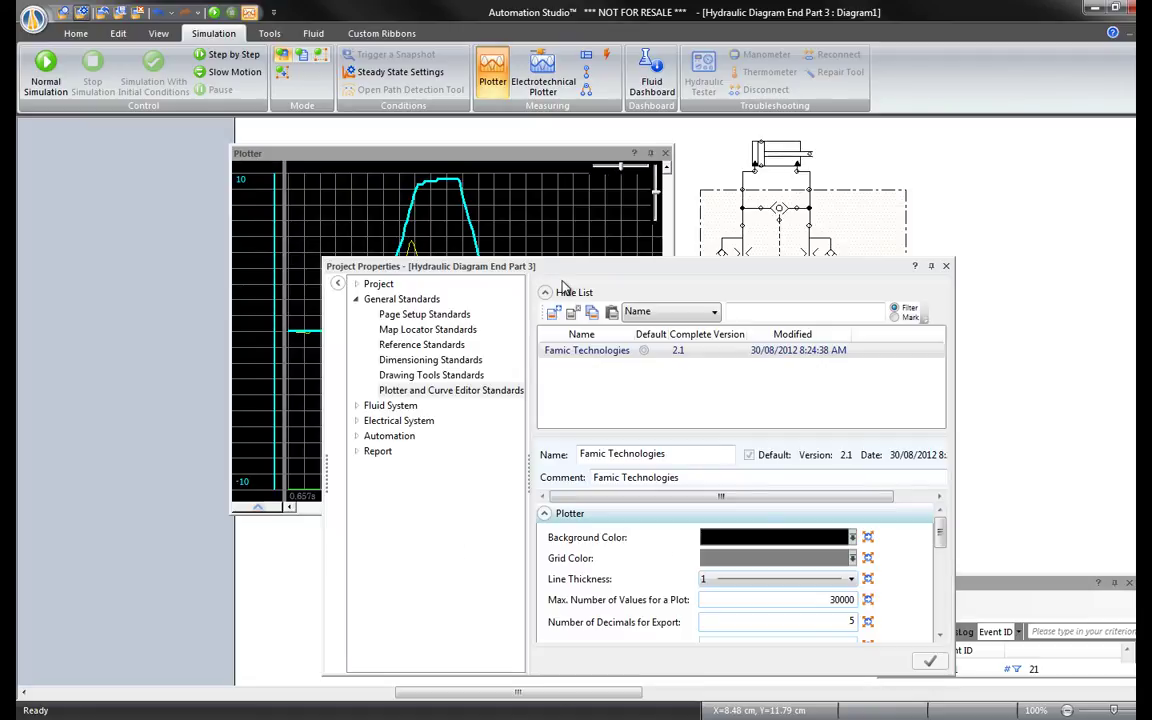
left_click_drag(505, 266, 489, 222)
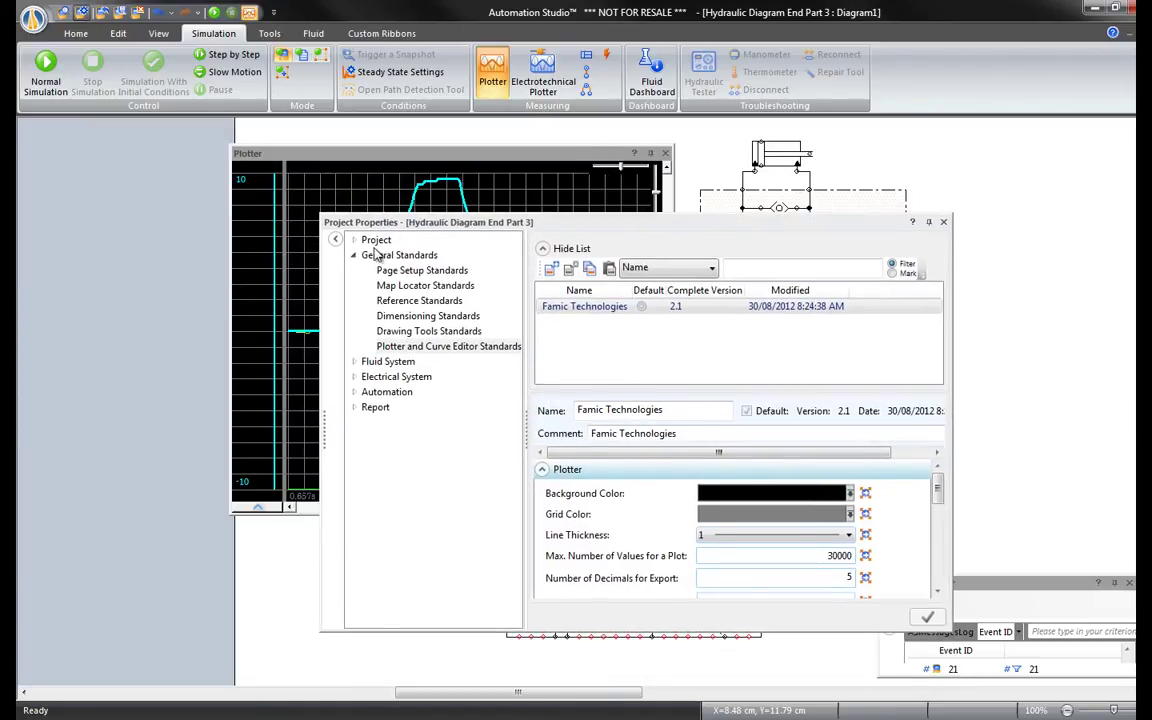
left_click(401, 349)
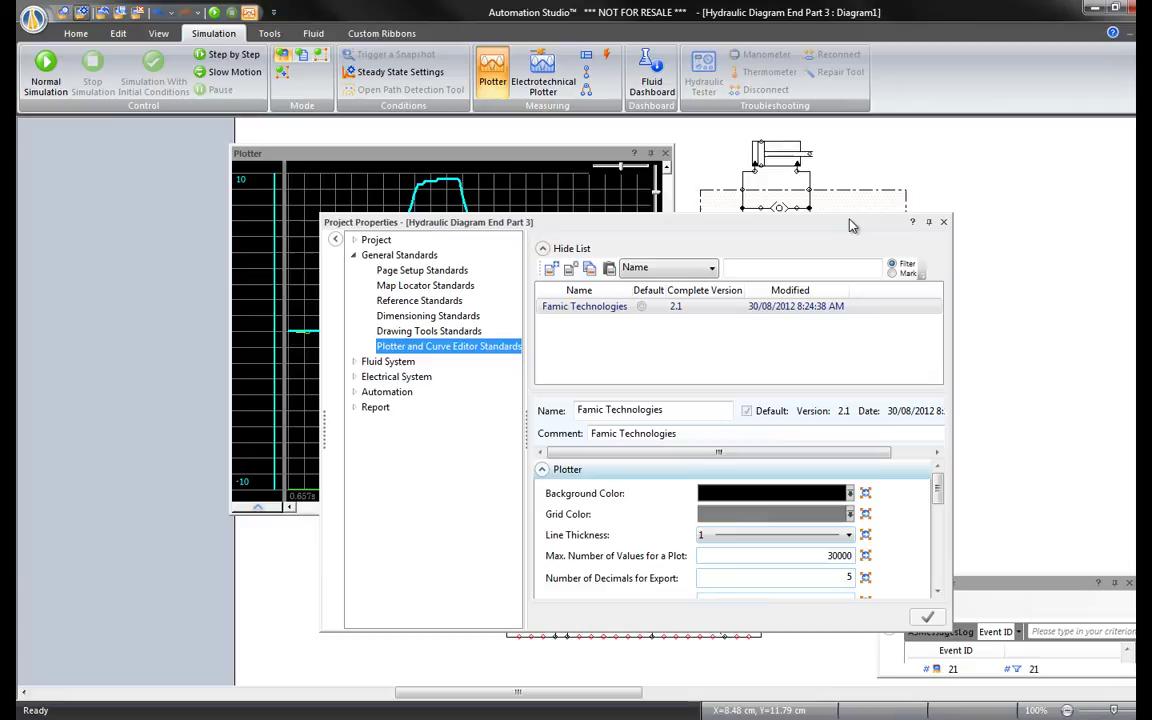
left_click_drag(851, 225, 884, 130)
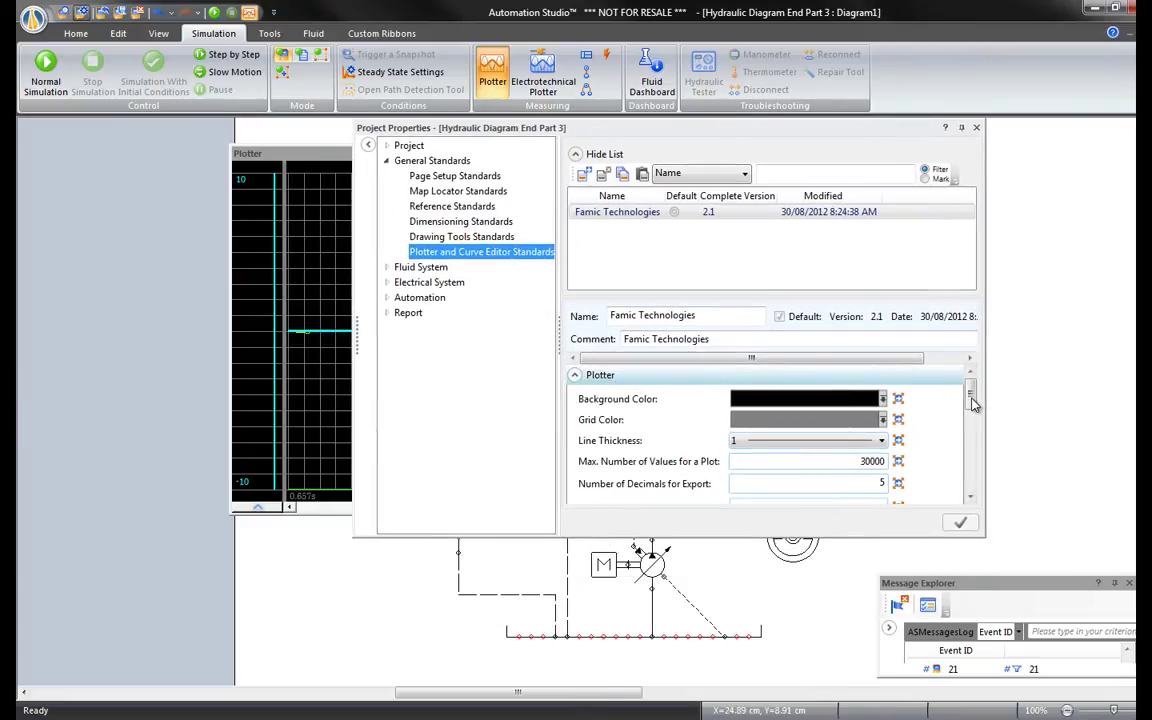
left_click_drag(972, 400, 971, 410)
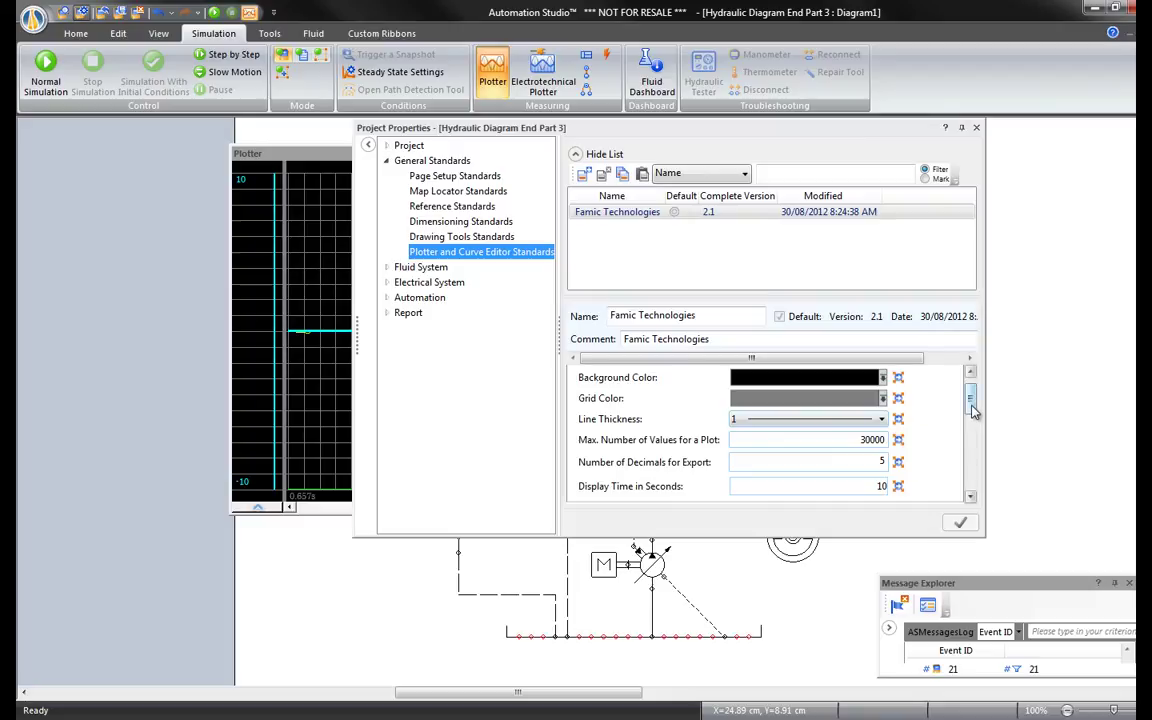
scroll(970, 405, "down", 2)
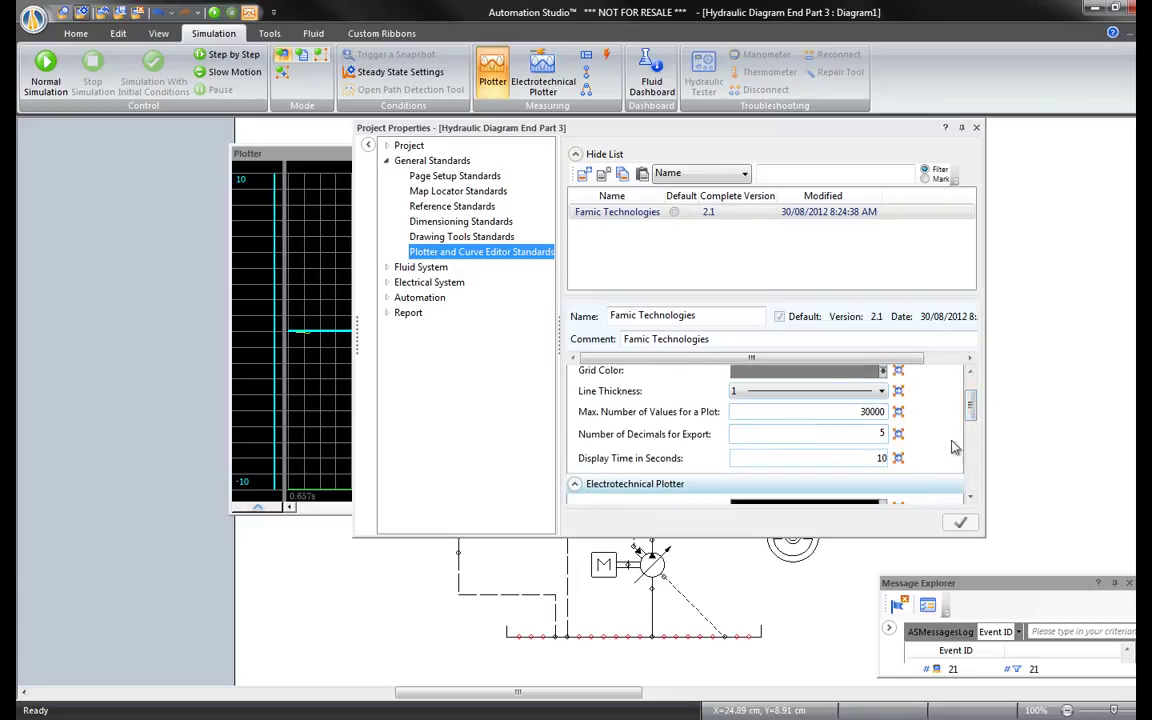
left_click_drag(972, 422, 972, 382)
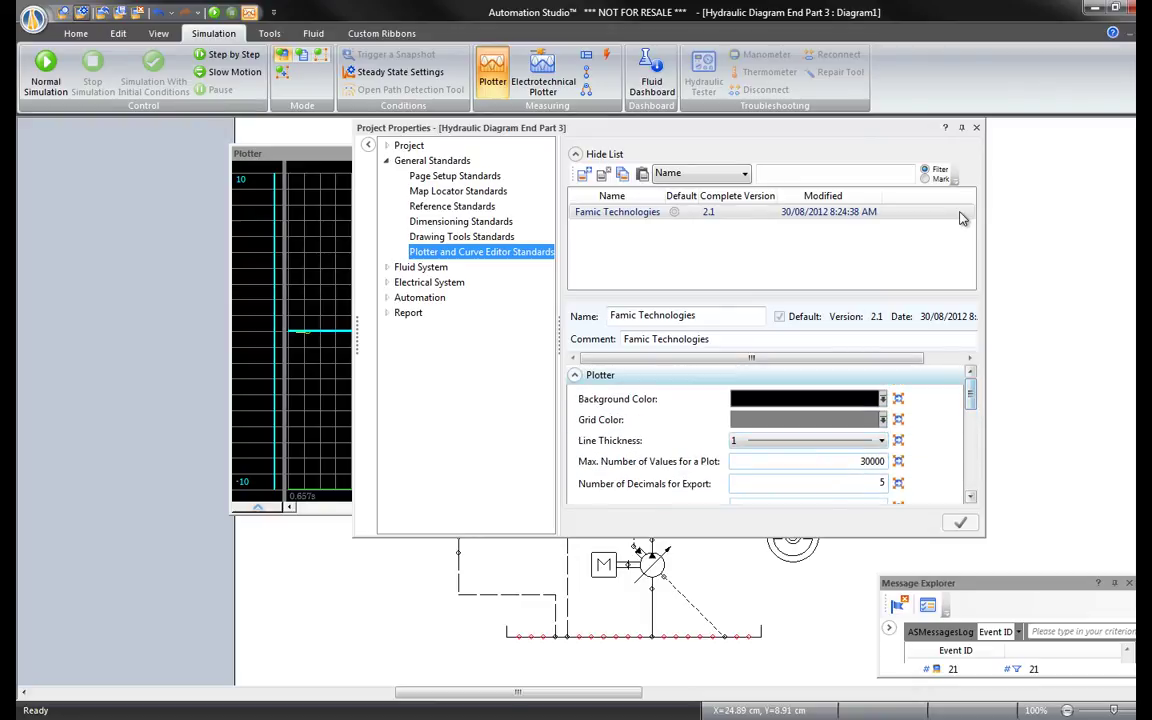
left_click(976, 127)
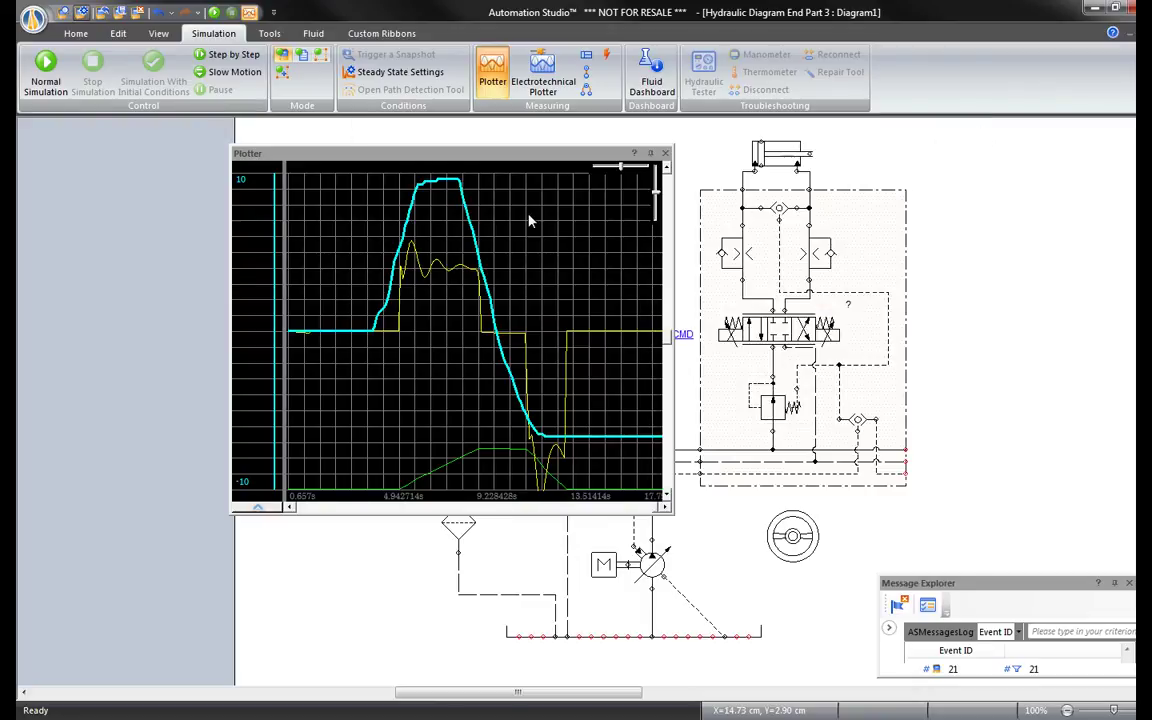